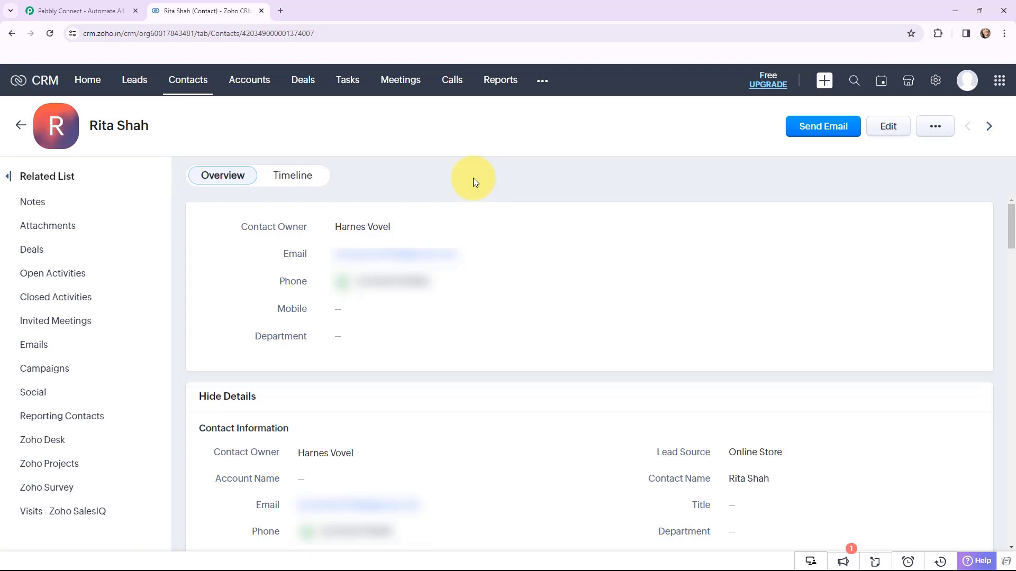
Switch to the Pabbly Connect website, sign in, and open the Pabbly Connect dashboard
click(98, 11)
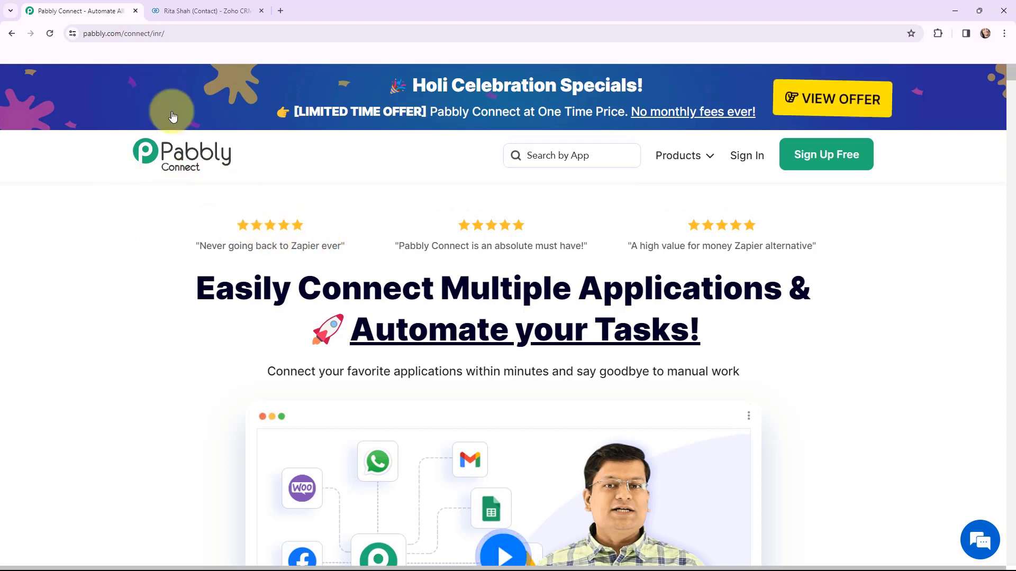
click(113, 37)
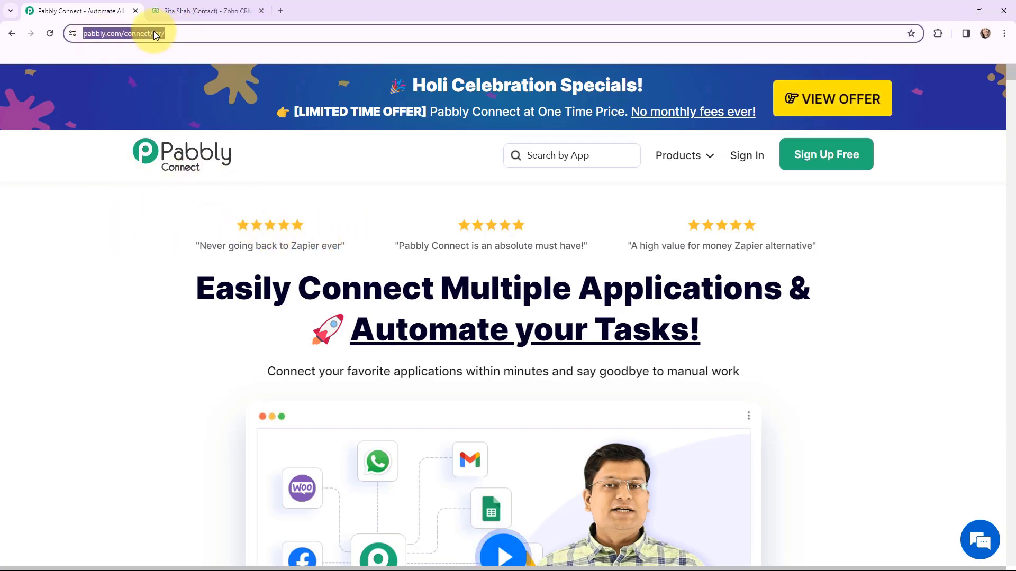
click(112, 221)
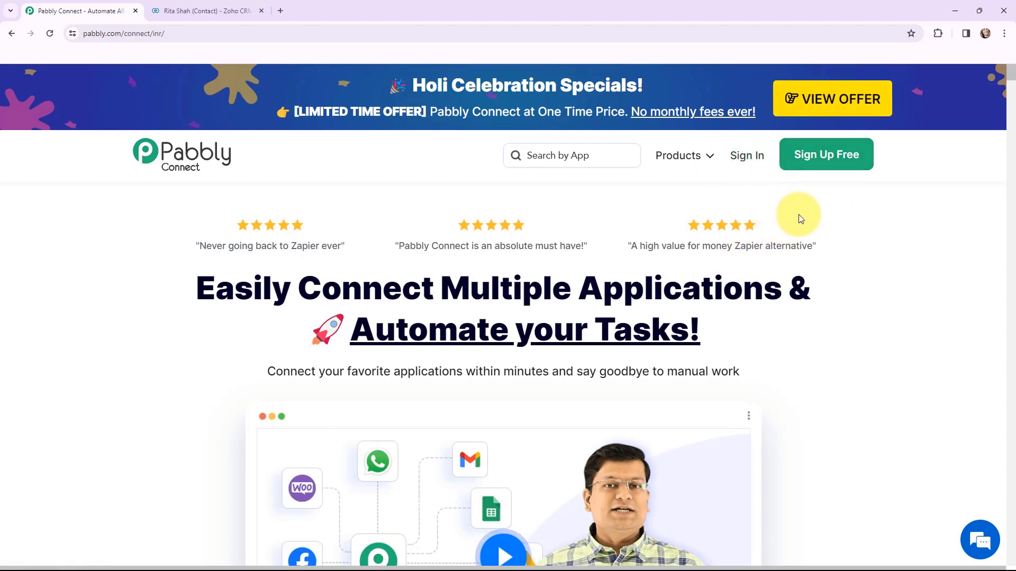
click(745, 157)
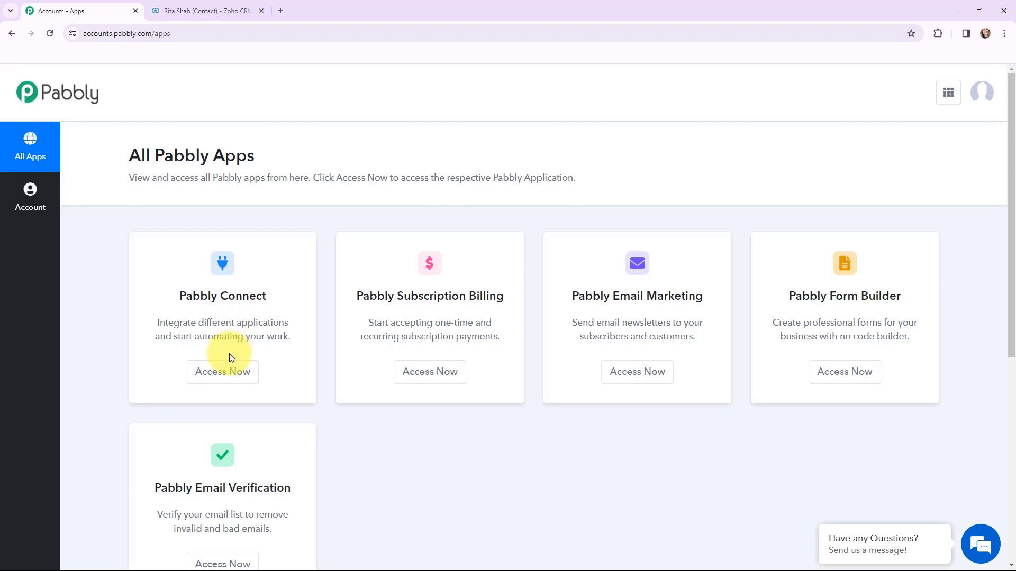
click(229, 369)
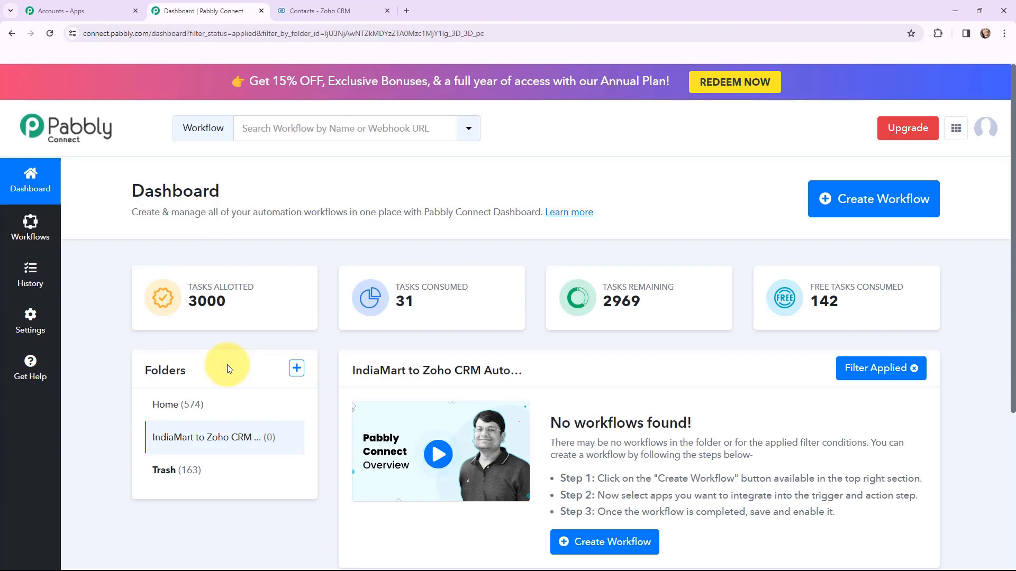
Create a workflow named "Add IndiaMart Leads to Zoho CRM Automatically" in the IndiaMart to Zoho CRM Automation folder
click(846, 198)
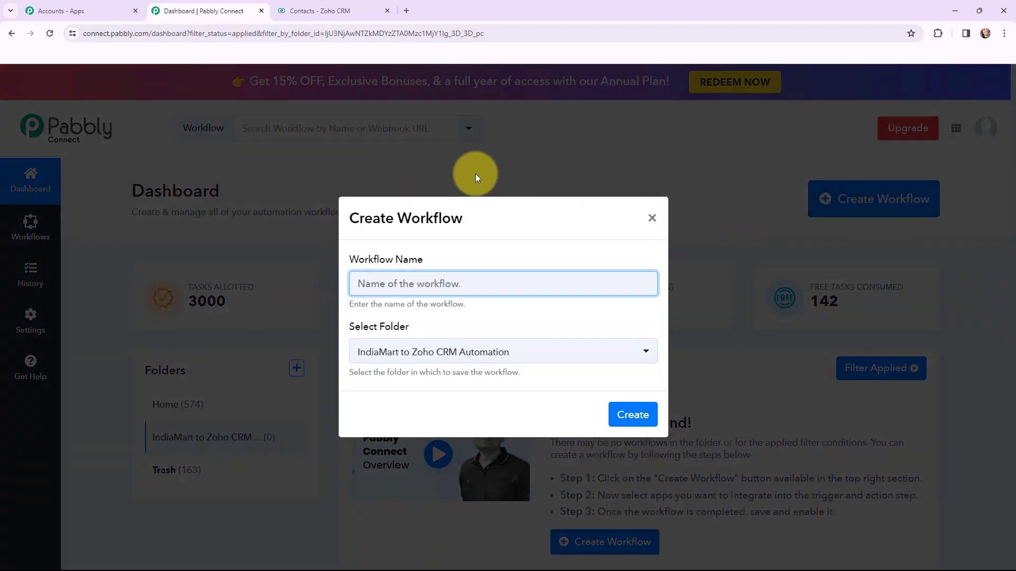
text(Add IndiaMart Leads to Zoho CRM Automatically)
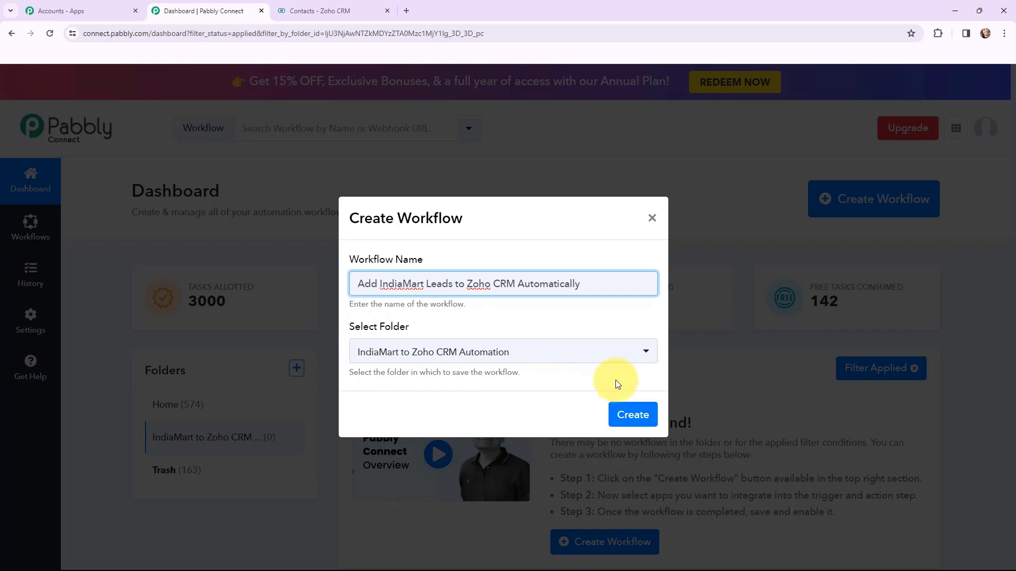
click(633, 410)
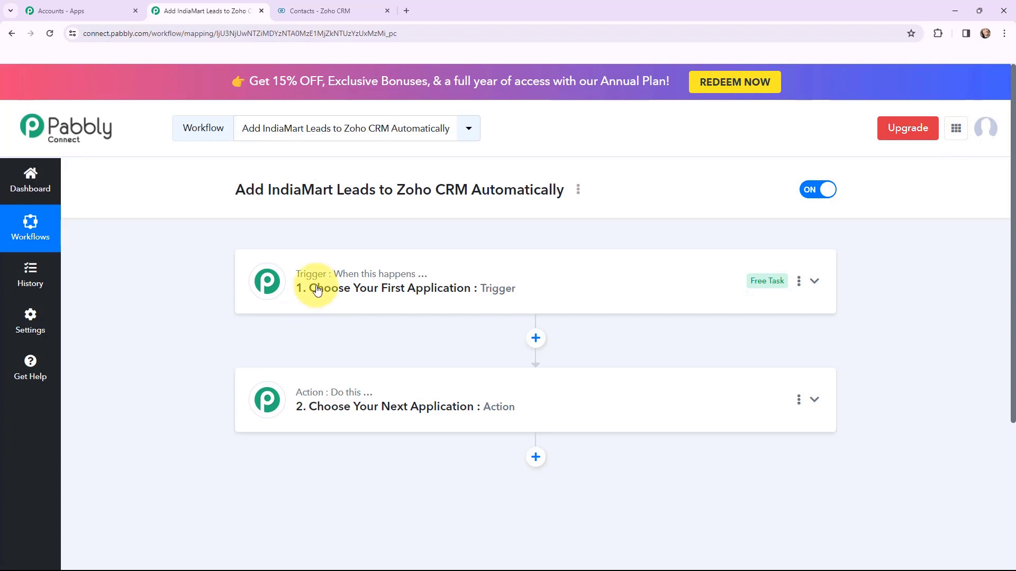
Set the workflow's trigger to the IndiaMART app with the New Leads event
mouse_move(405, 282)
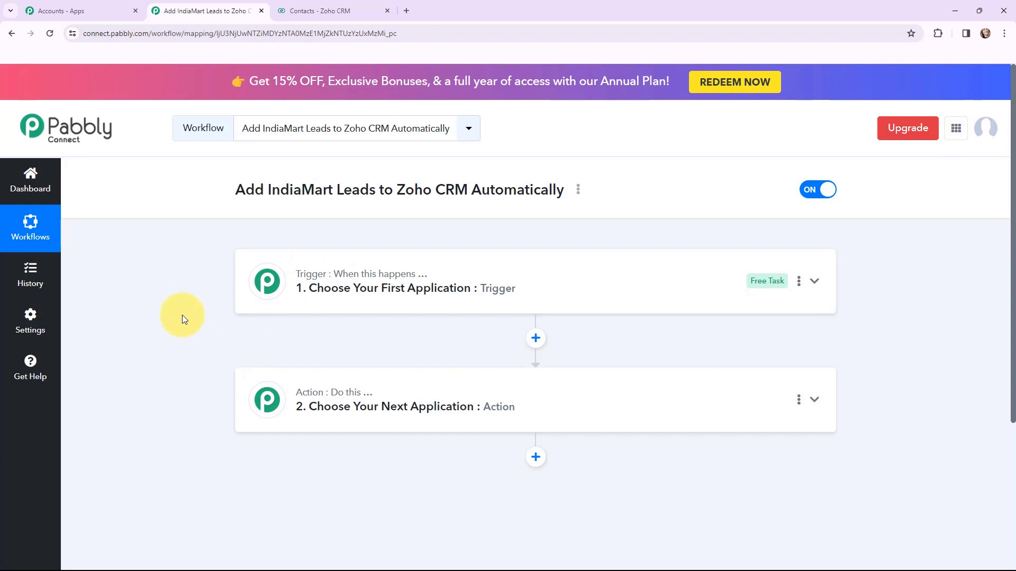
click(266, 280)
click(305, 349)
text(indi)
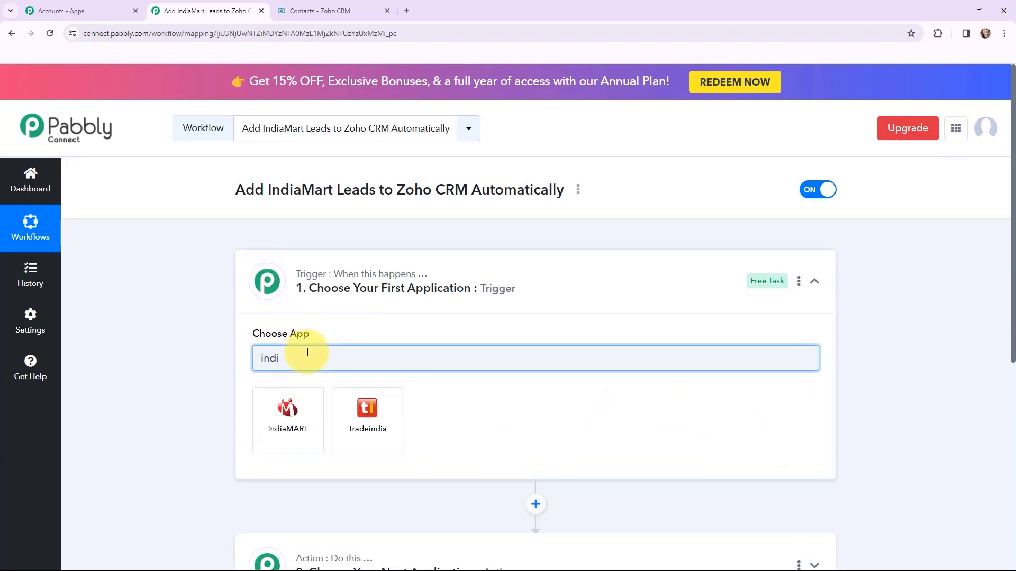
click(298, 417)
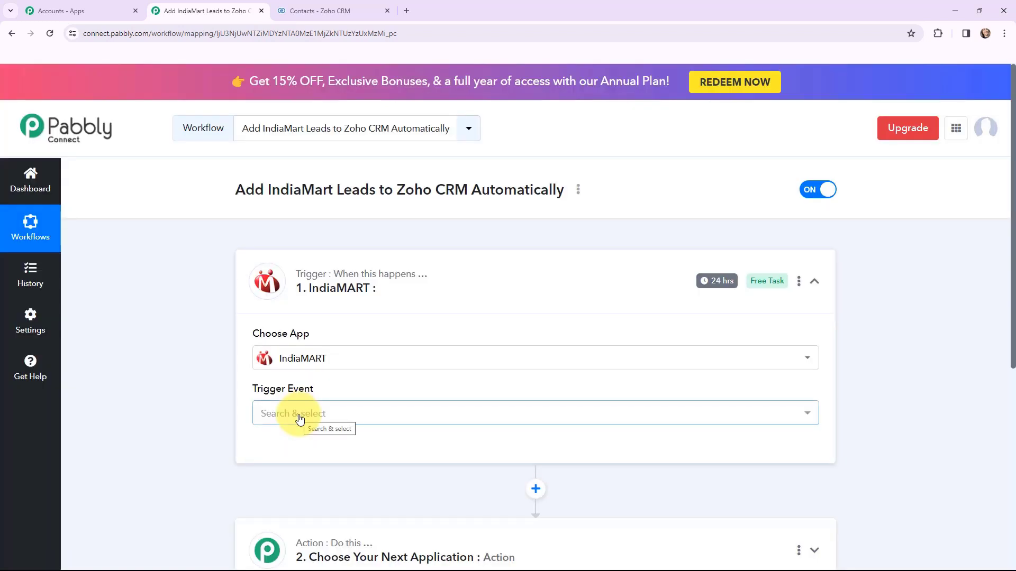
click(295, 415)
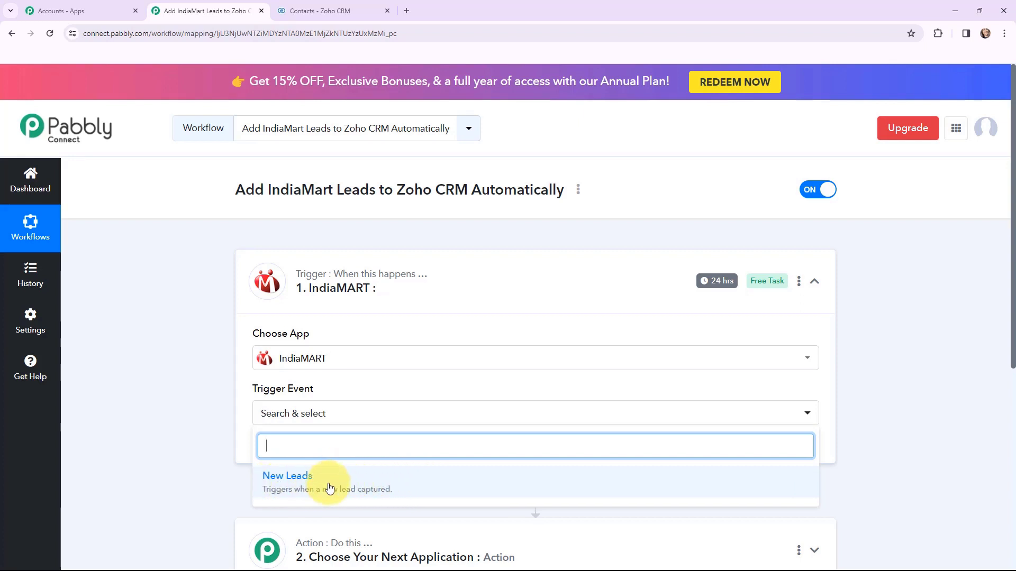
click(369, 486)
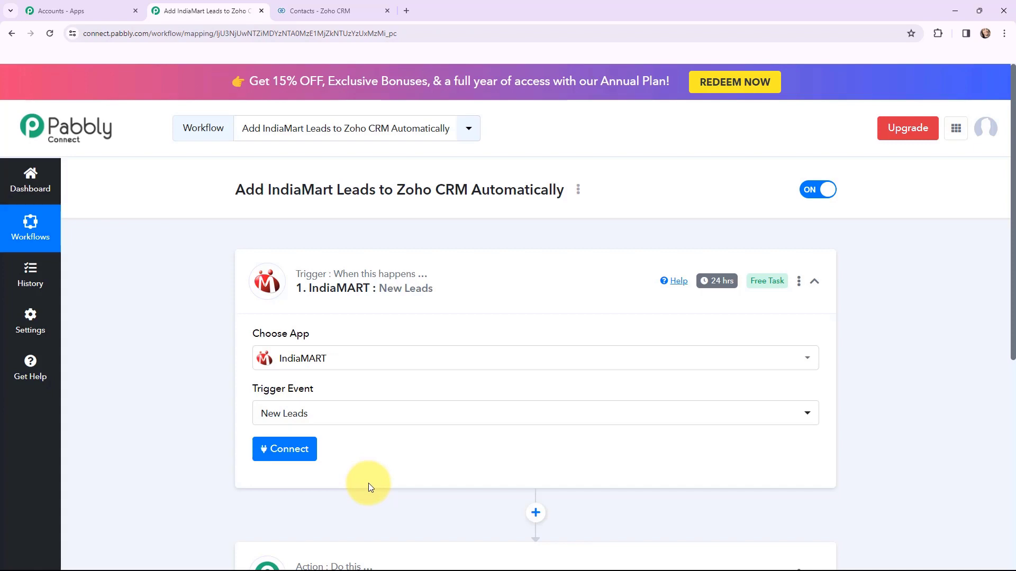
Set the workflow's action to the Zoho CRM app with the Create Contact event and collapse the action step
scroll(350, 469, down, 2)
click(351, 469)
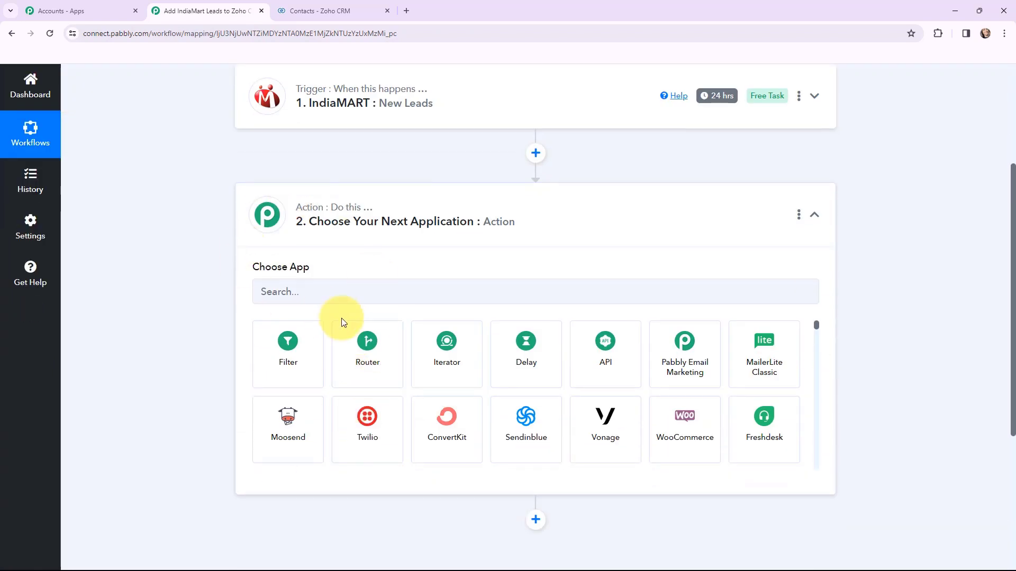
click(349, 295)
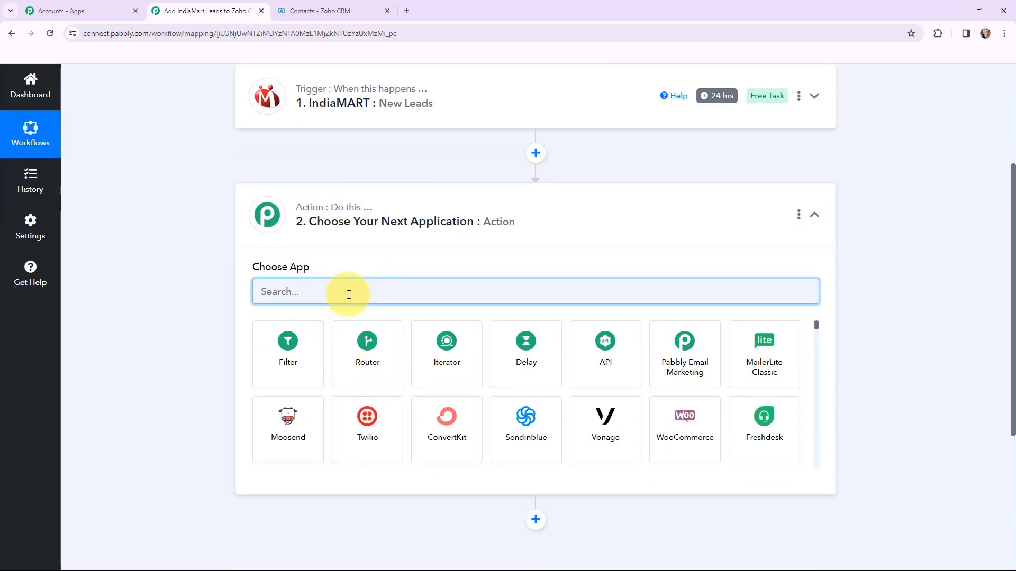
text(zoho )
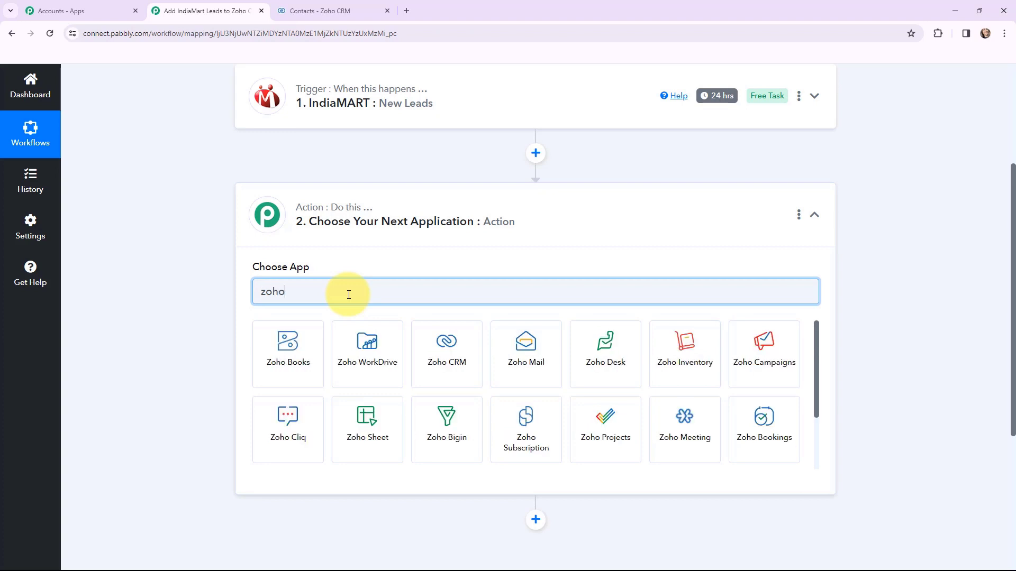
text(crm)
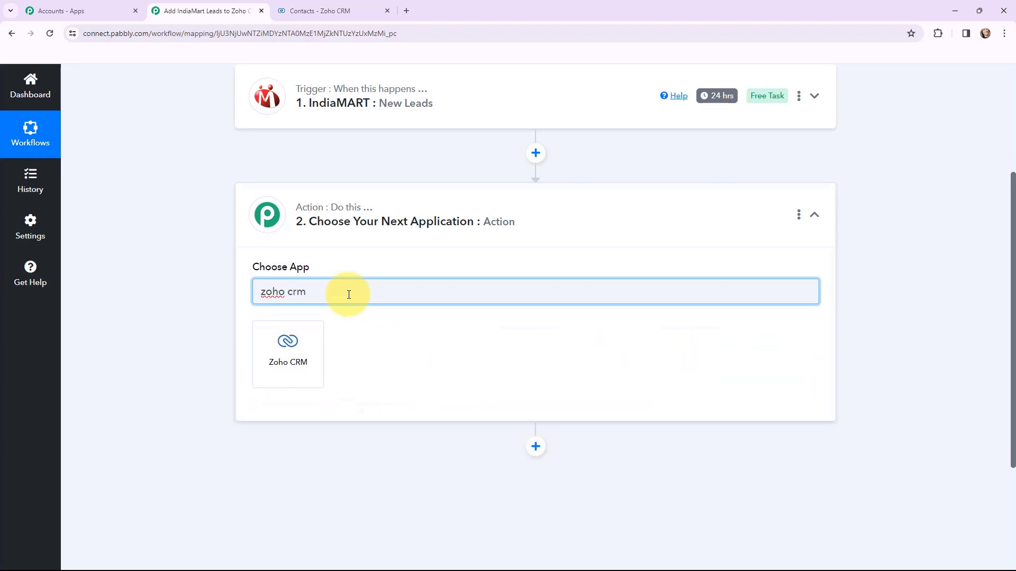
click(272, 351)
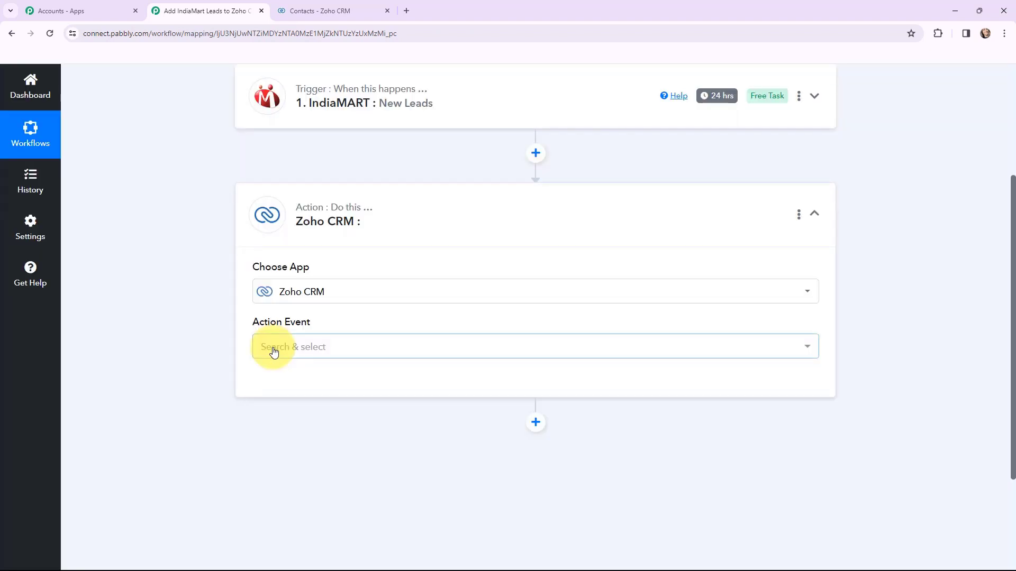
click(273, 351)
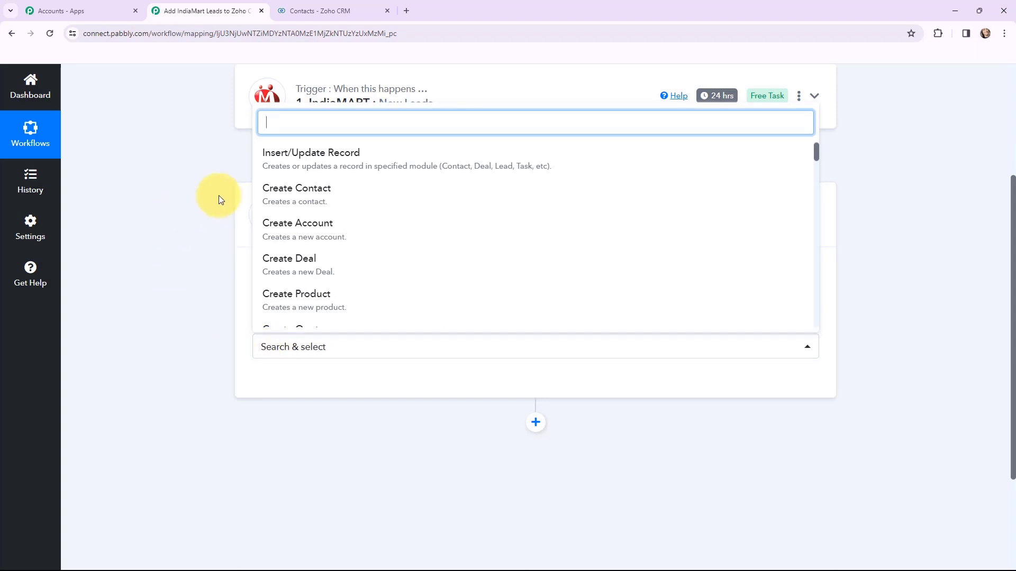
click(300, 189)
click(265, 219)
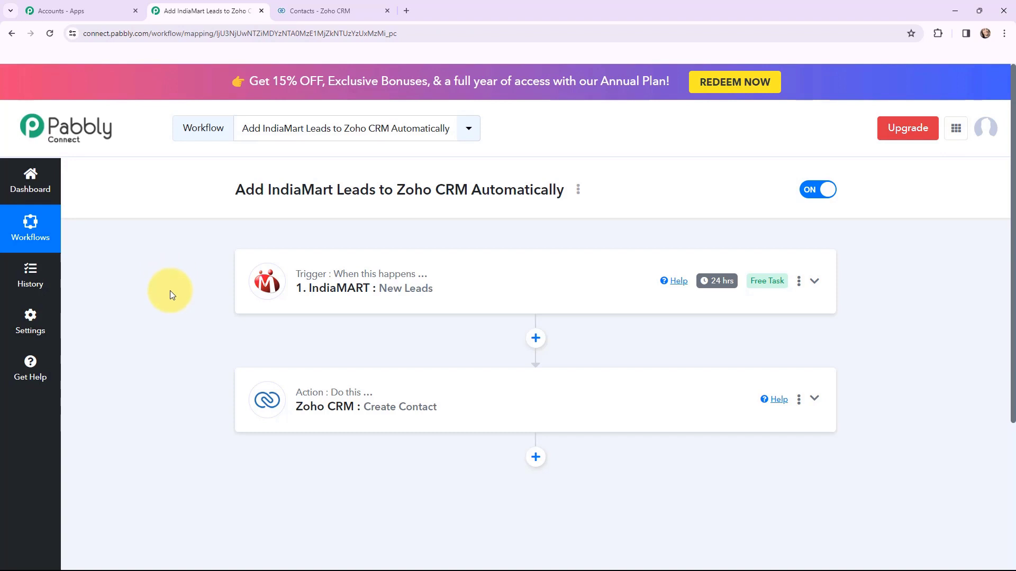
Connect the IndiaMART trigger through a new connection, pasting the CRM key from the CRM API page linked in IndiaMART's account settings
click(253, 272)
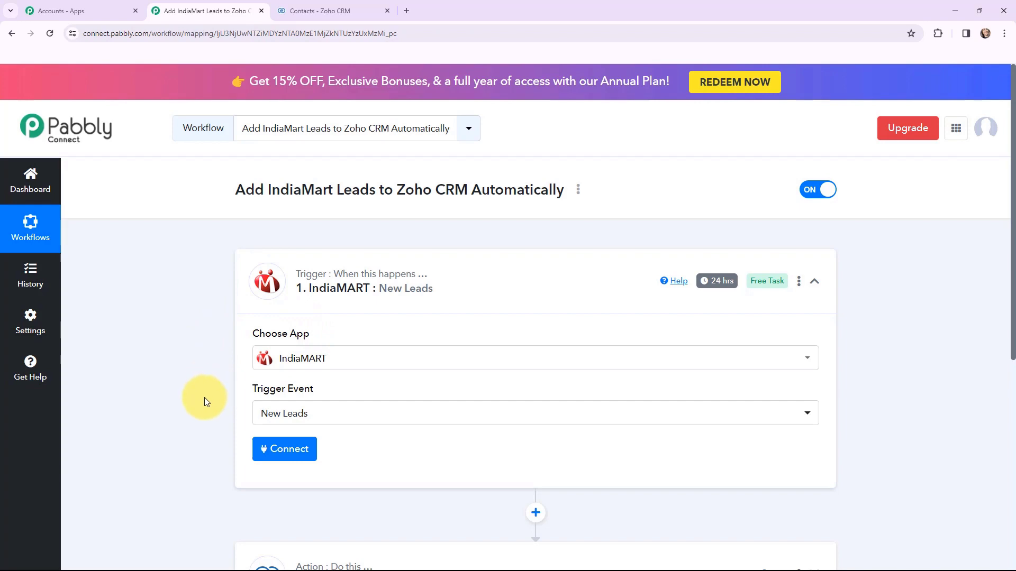
click(283, 452)
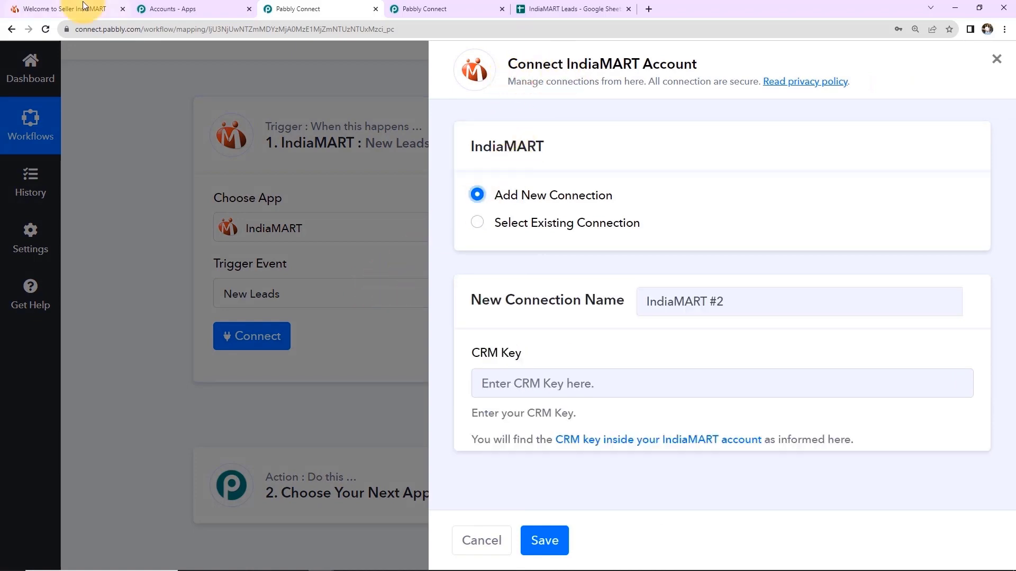
key(ctrl+1)
click(971, 55)
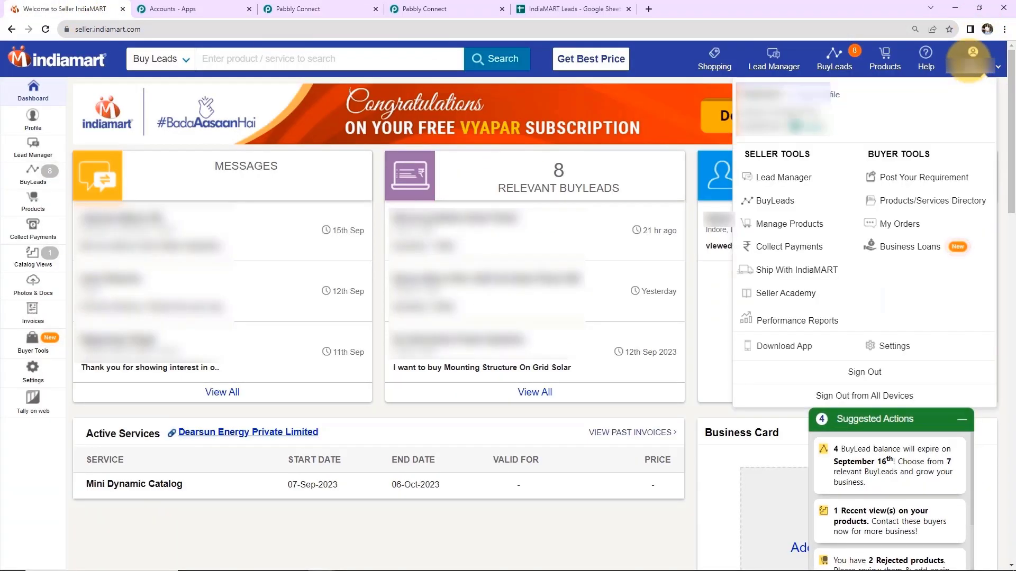
click(893, 348)
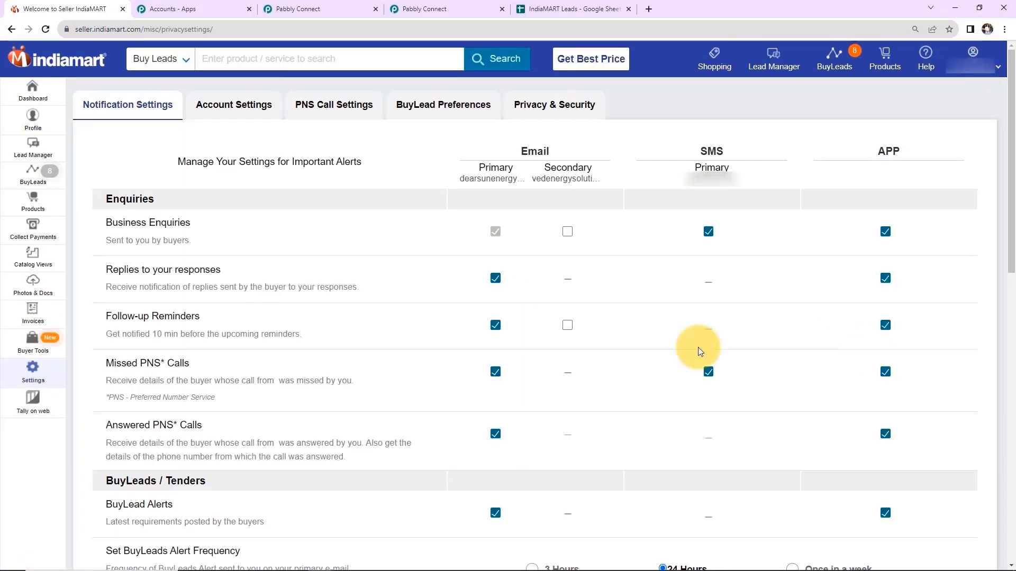
click(237, 110)
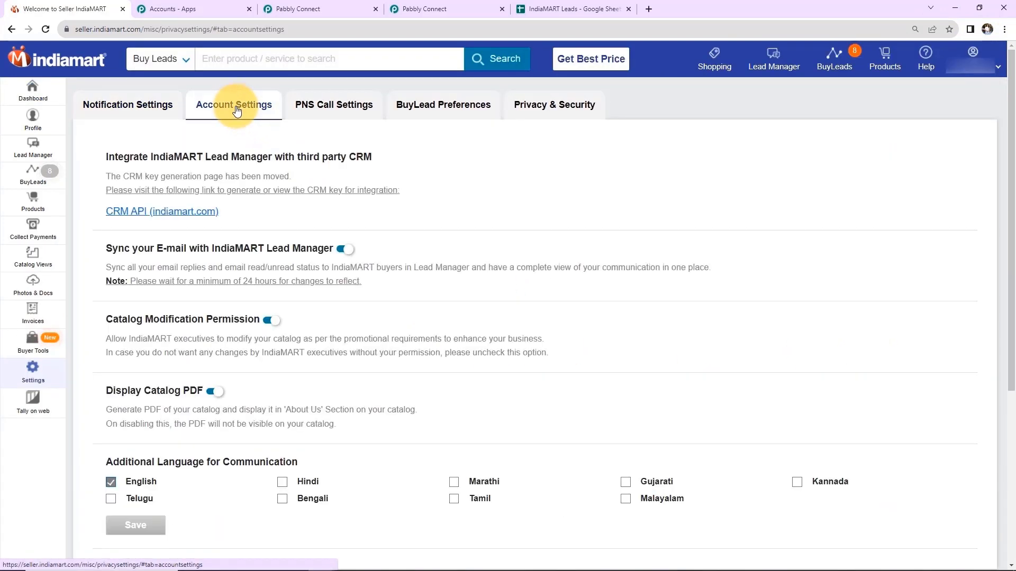
click(121, 217)
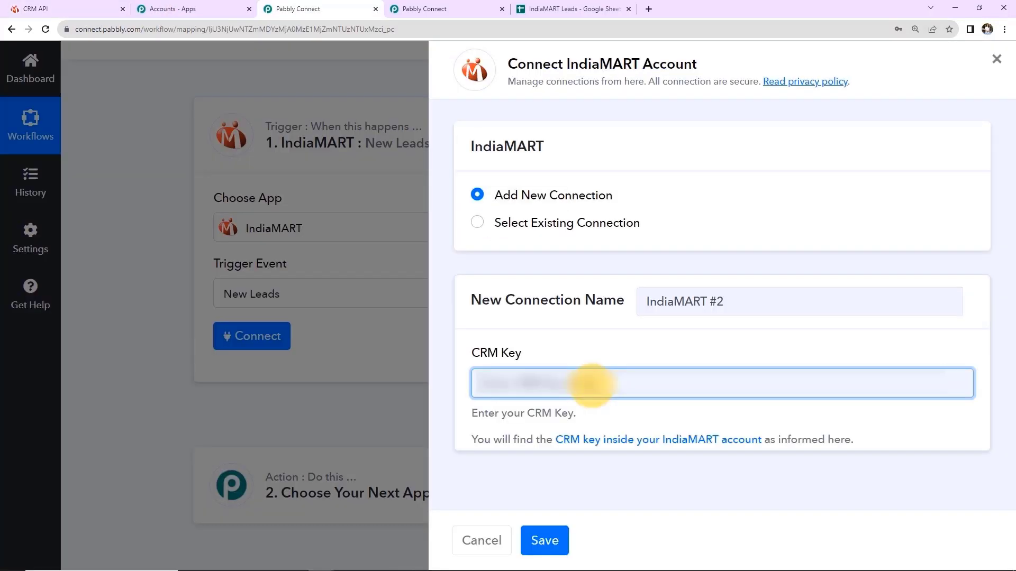
key(ctrl+v)
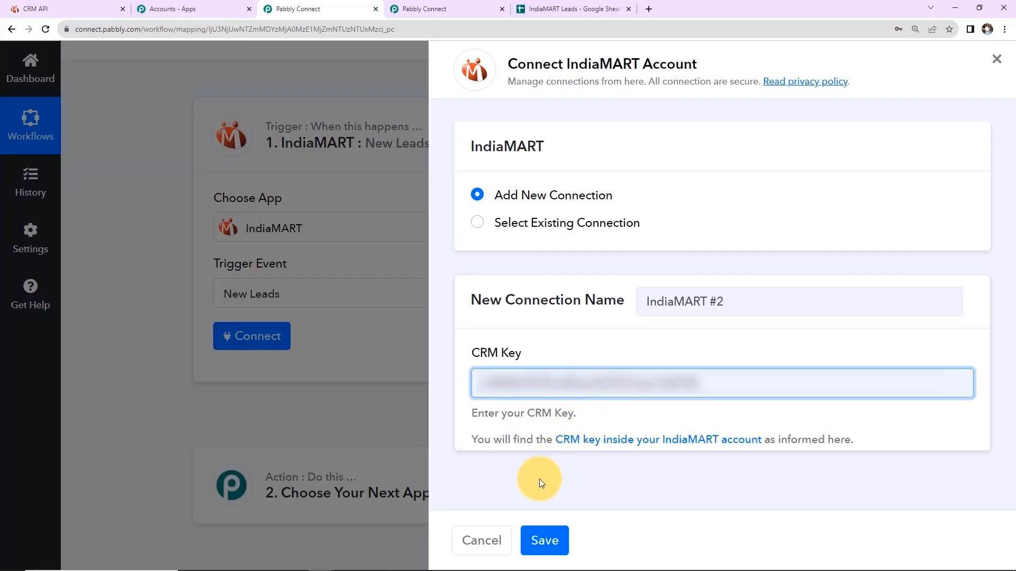
click(548, 541)
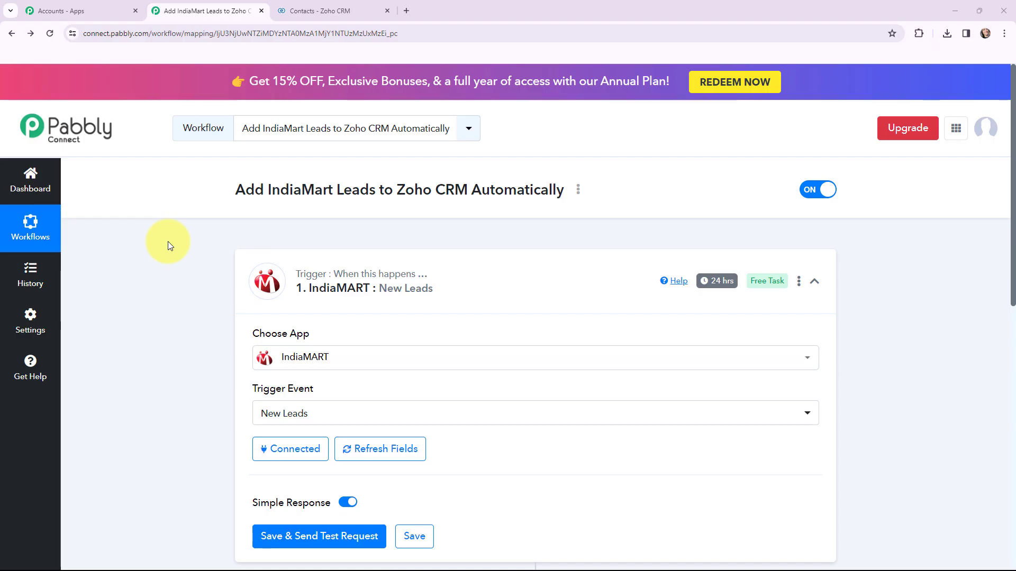
Save the IndiaMART trigger with a test request, review the received lead response, and collapse the trigger step
click(374, 449)
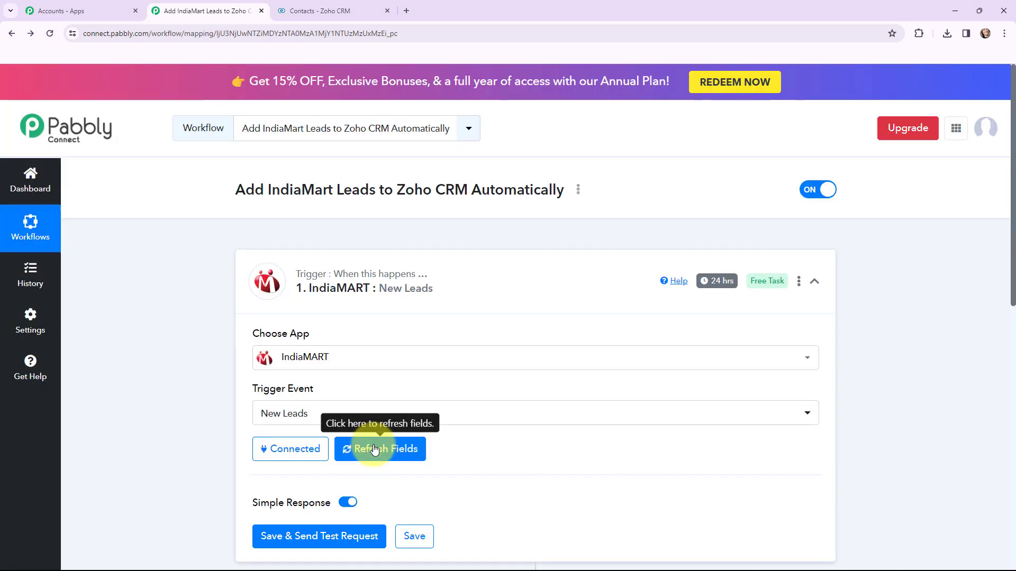
click(308, 536)
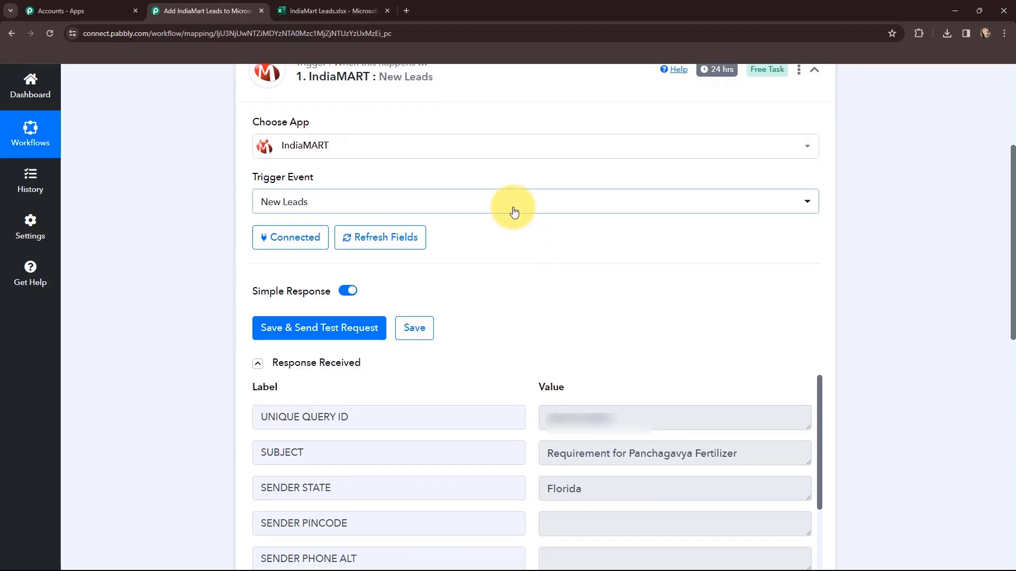
scroll(516, 210, down, 3)
scroll(513, 210, down, 2)
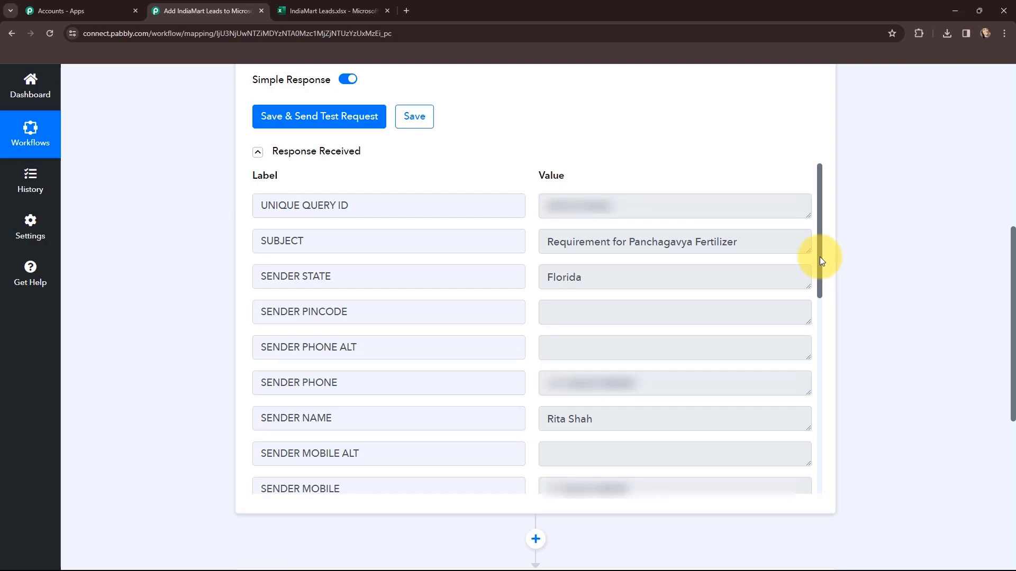
drag(819, 257, 802, 452)
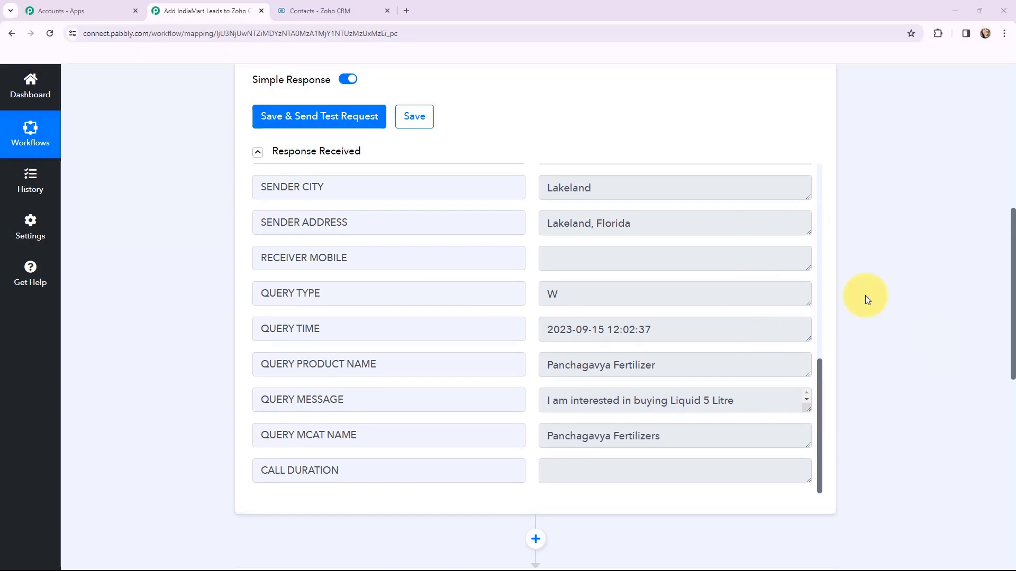
scroll(865, 295, up, 8)
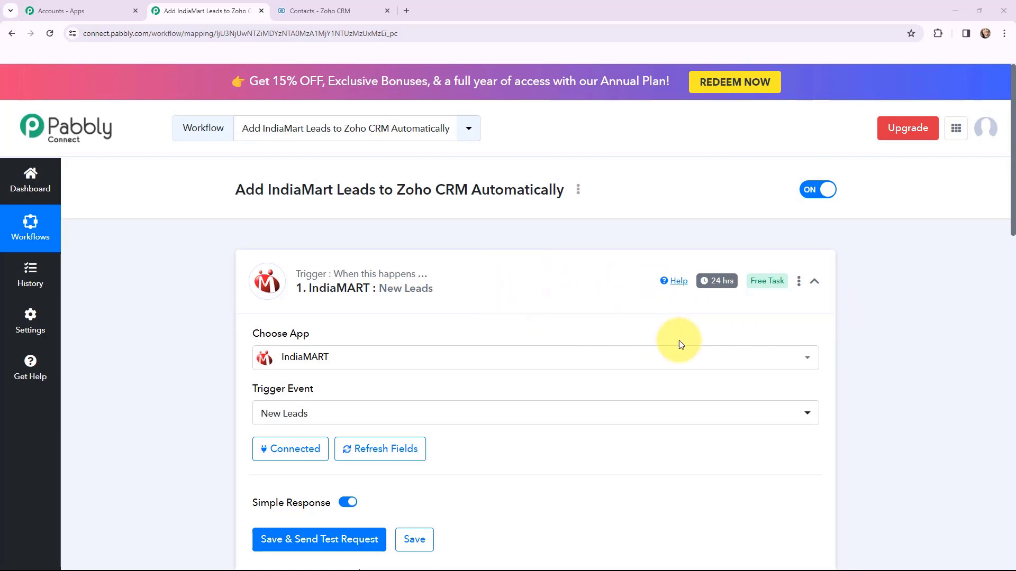
mouse_move(713, 285)
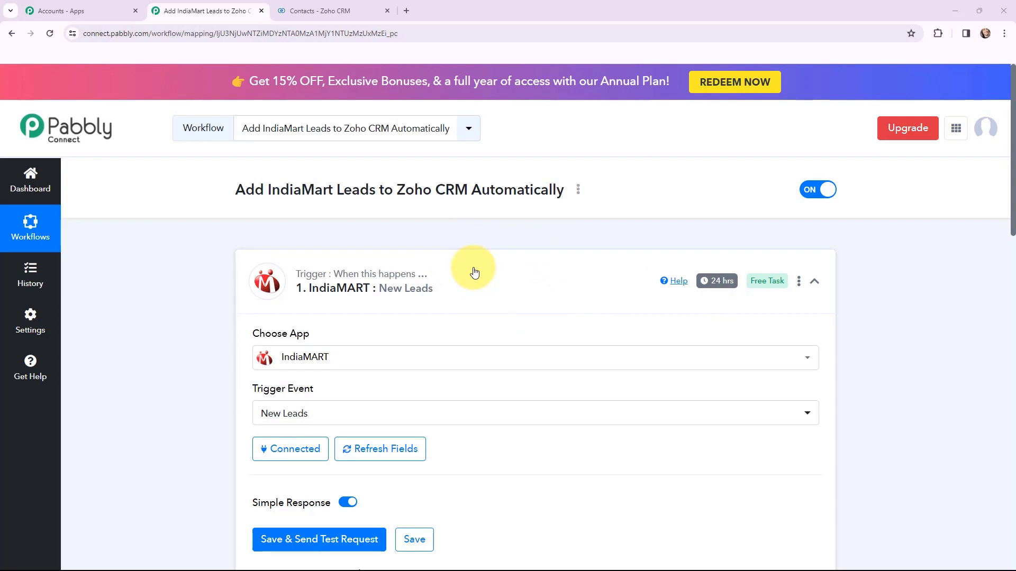
click(243, 271)
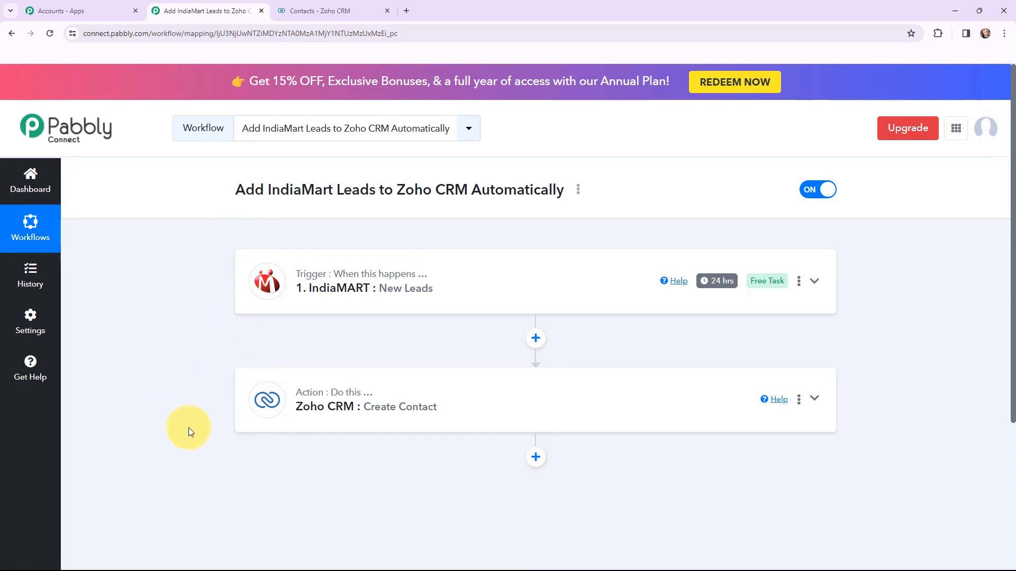
Begin adding a new Zoho CRM connection for the Create Contact action
click(270, 391)
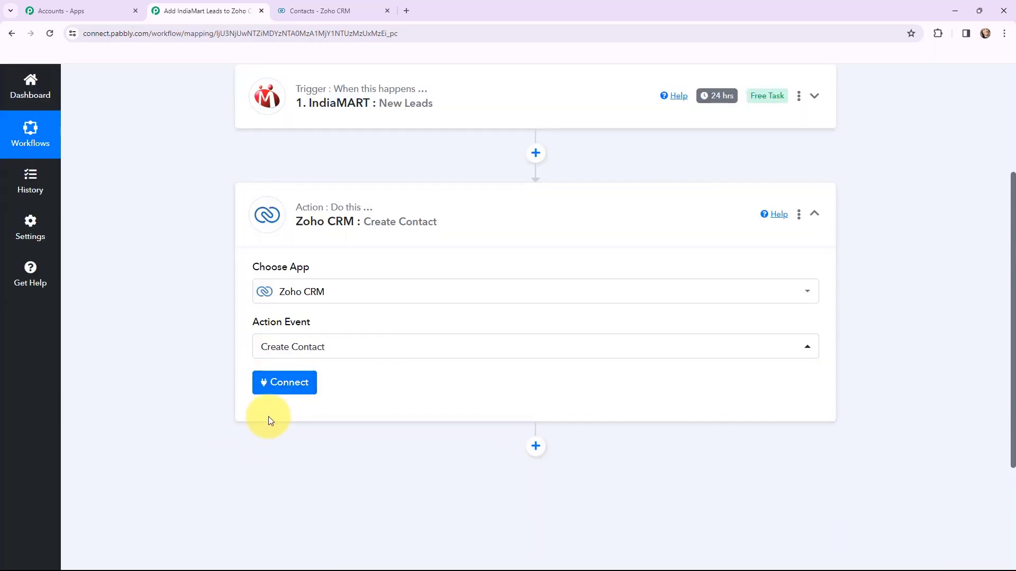
click(277, 384)
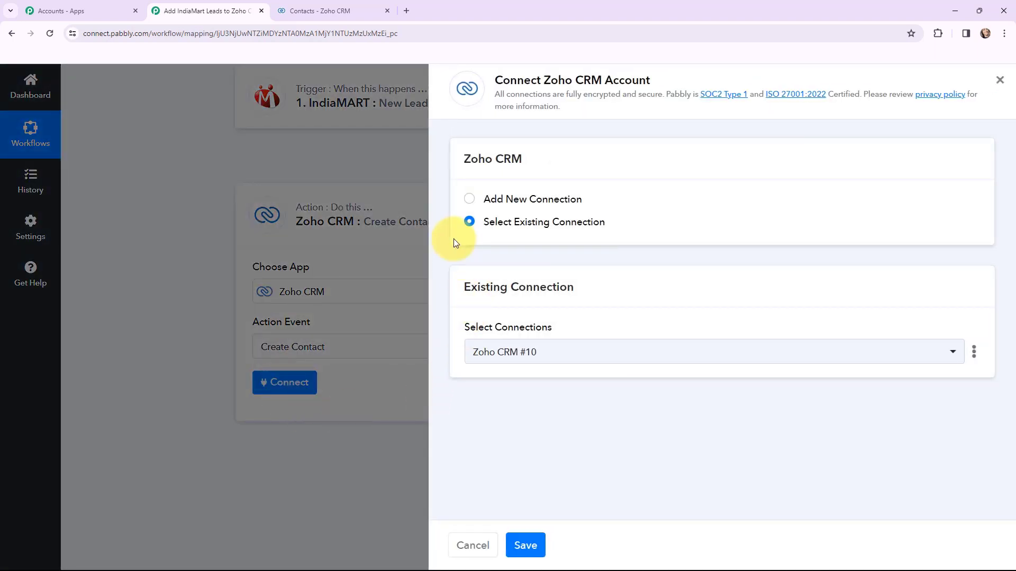
click(470, 200)
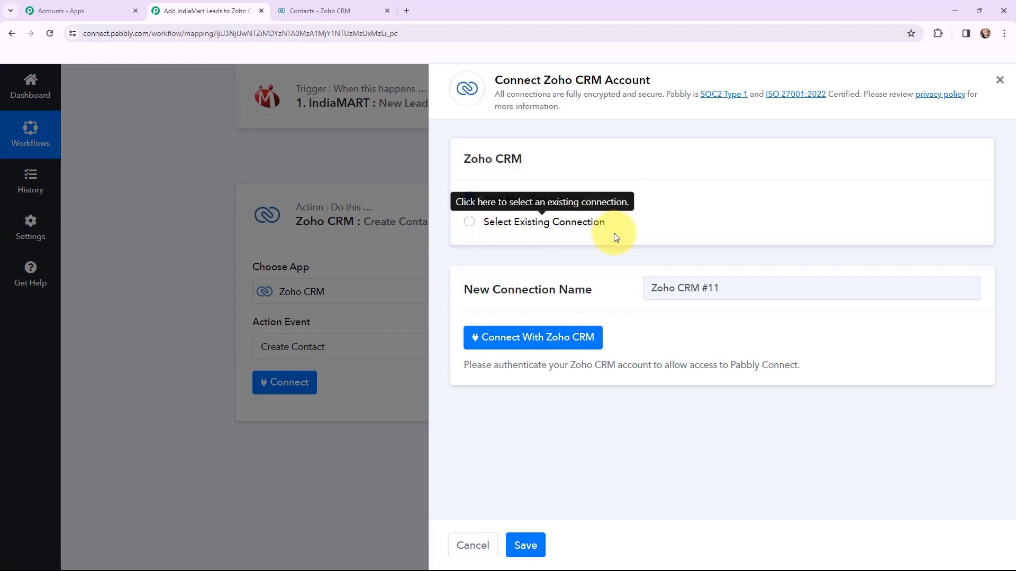
click(510, 337)
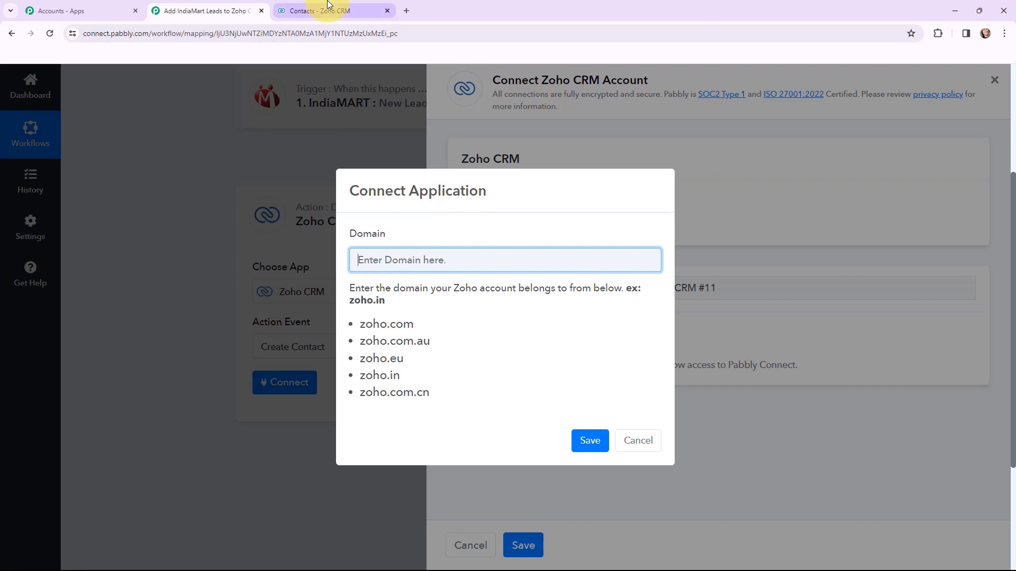
Set the connection's domain to zoho.in, copied from the open Zoho CRM page's address, and authorize Pabbly Connect to access the Zoho account
click(315, 11)
drag(122, 33, 144, 34)
key(ctrl+c)
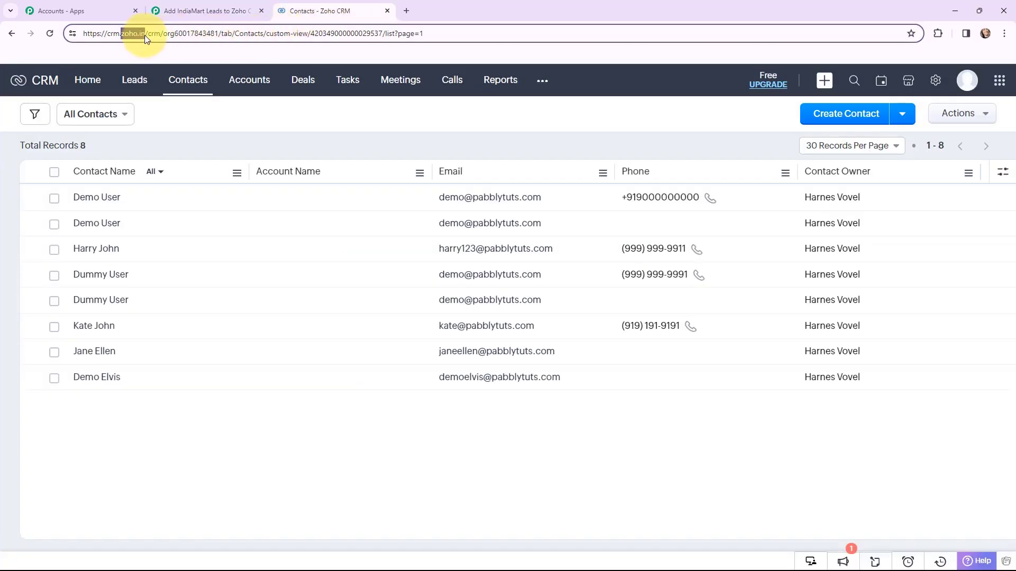
click(222, 11)
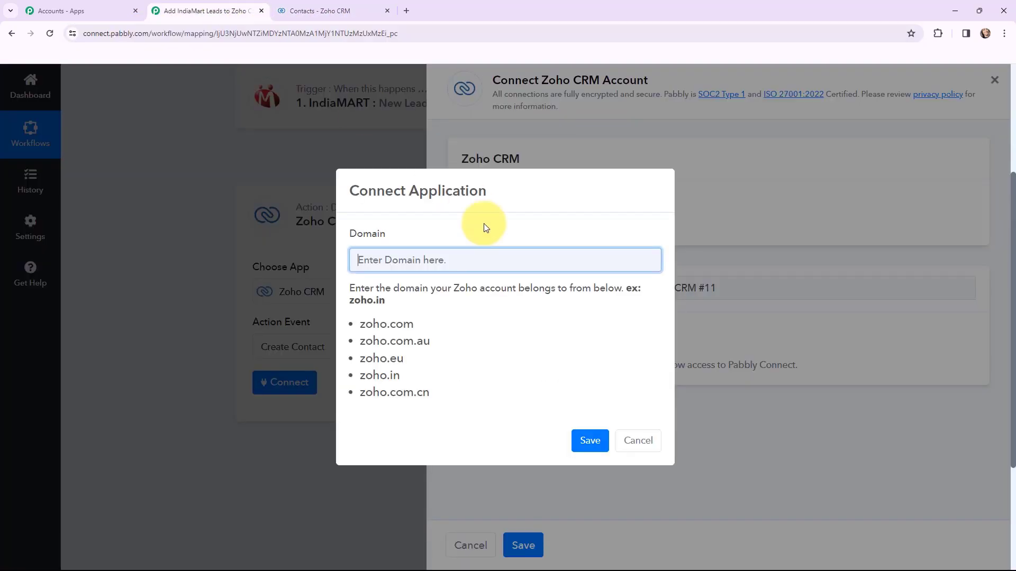
key(ctrl+v)
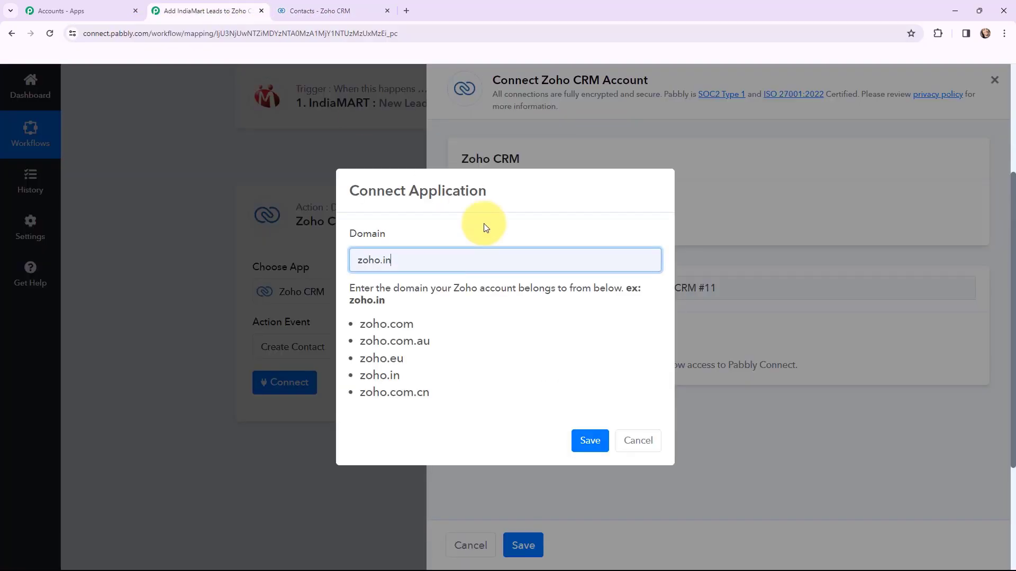
click(584, 441)
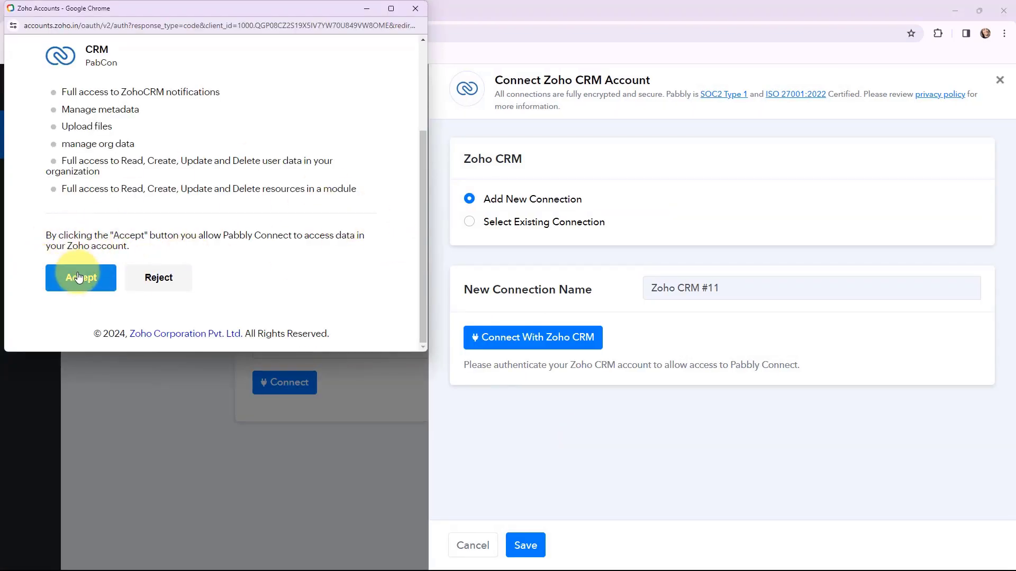
click(78, 277)
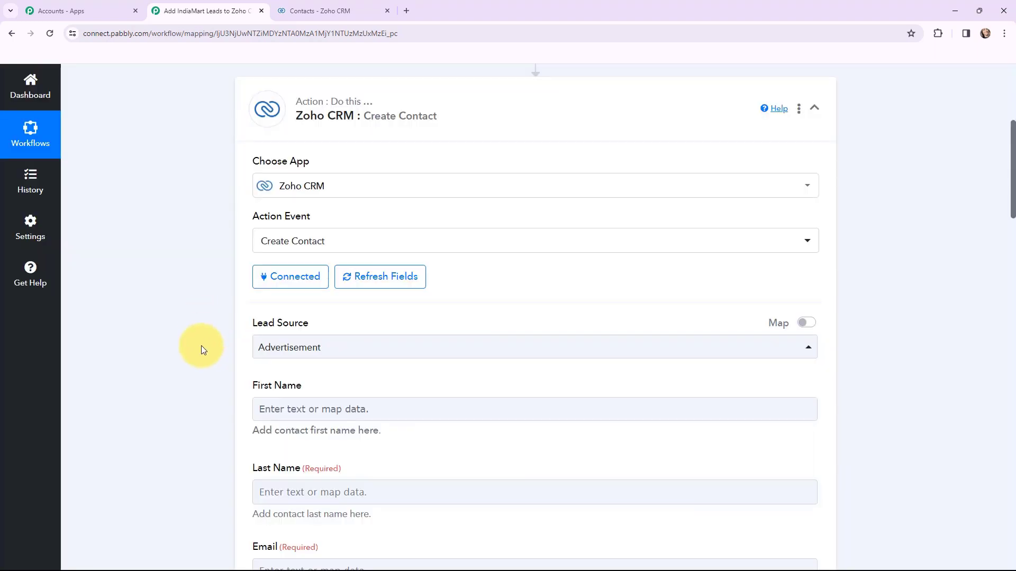
Set the contact's lead source to Online Store
click(335, 351)
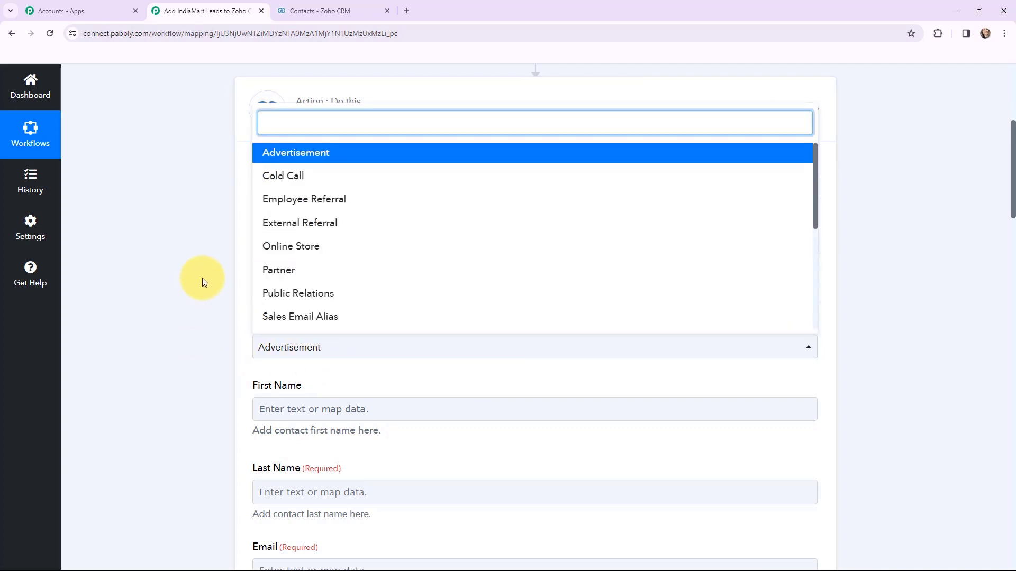
click(315, 250)
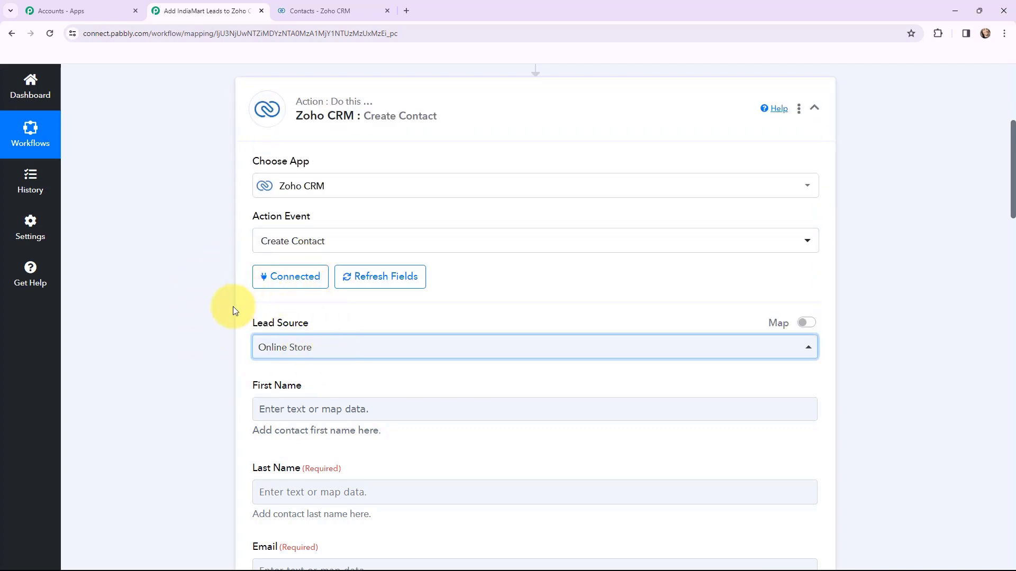
scroll(208, 322, down, 6)
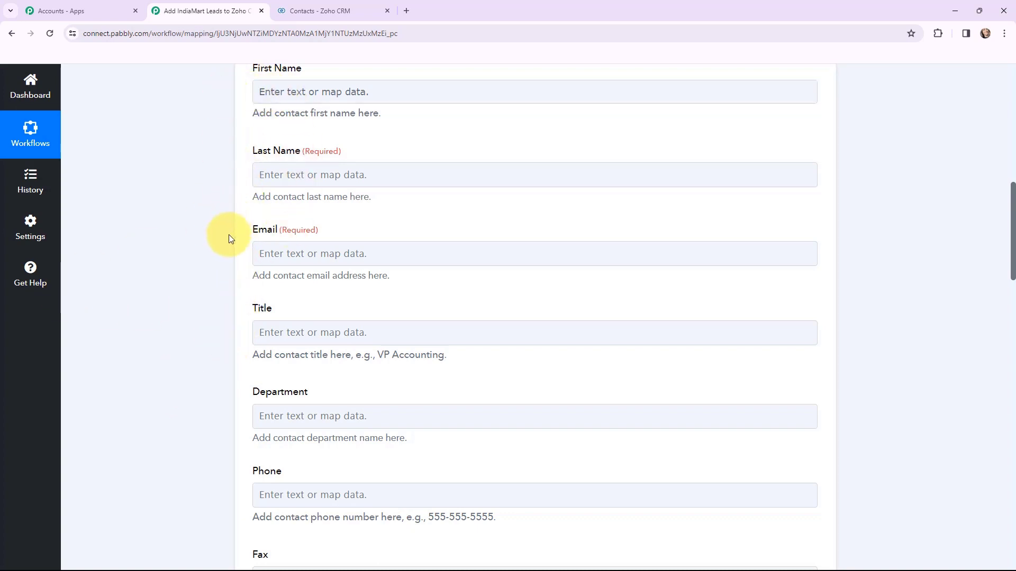
click(295, 91)
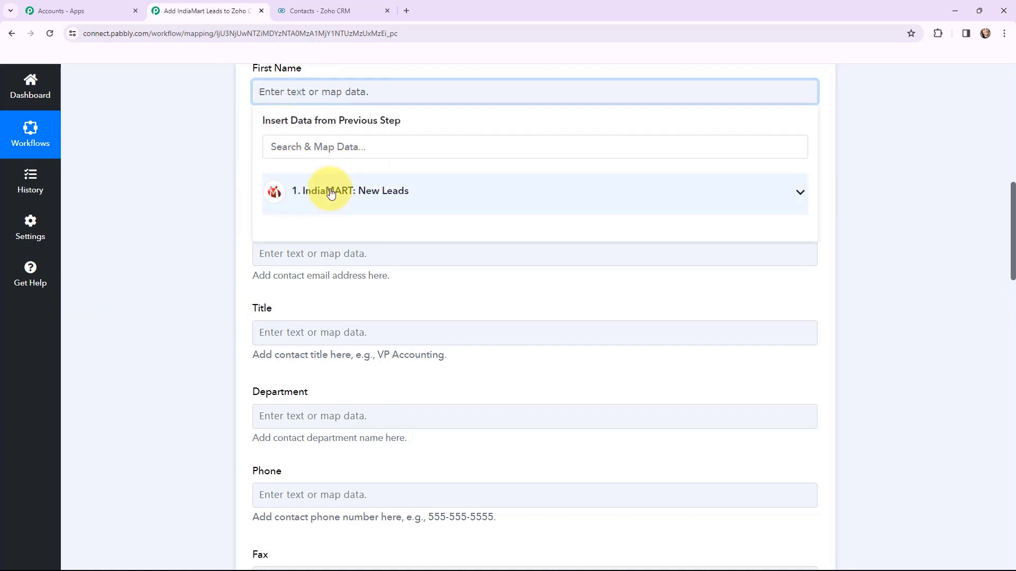
click(330, 154)
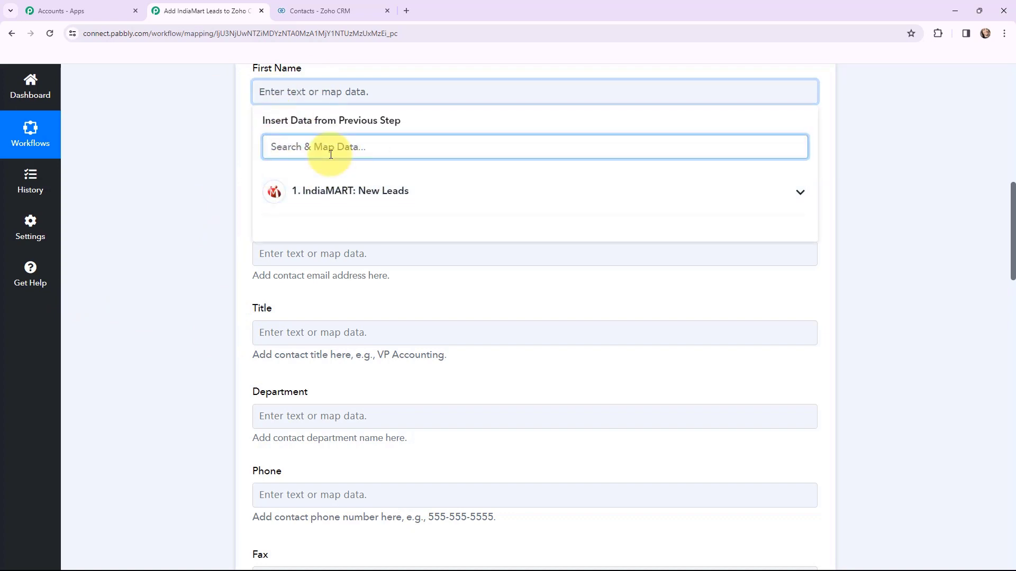
text(name)
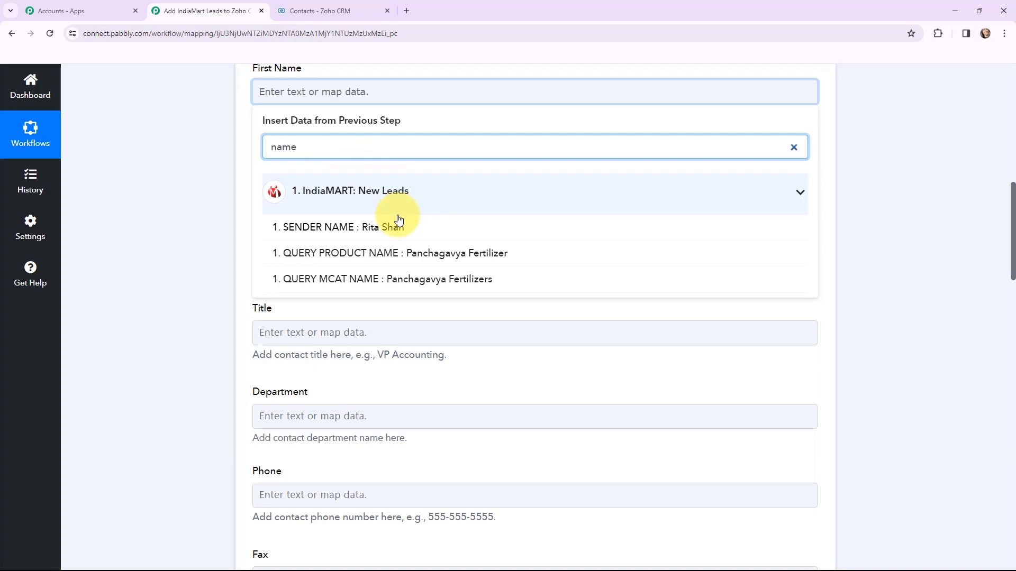
click(398, 227)
click(218, 164)
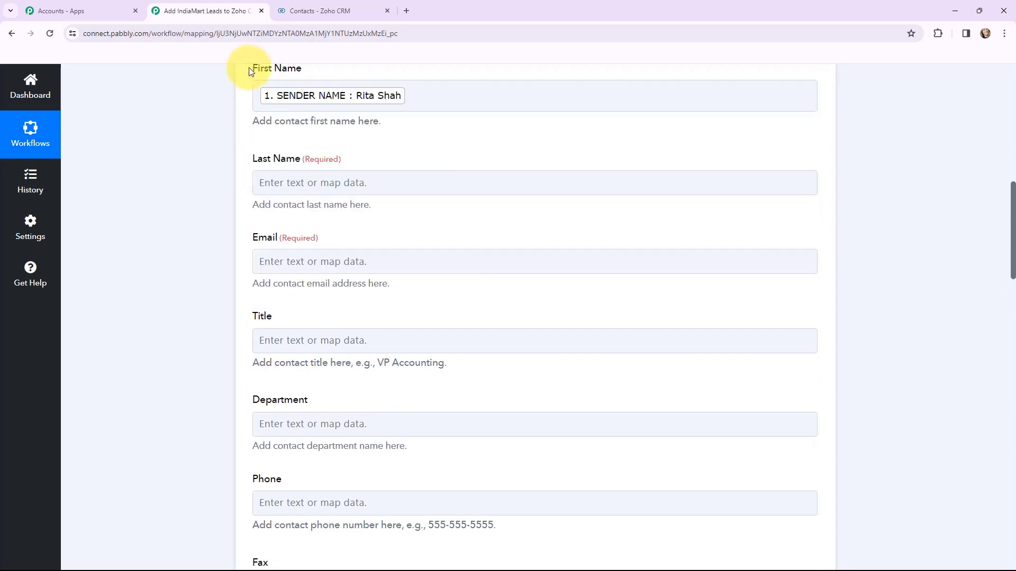
click(383, 90)
click(431, 96)
key(BackSpace)
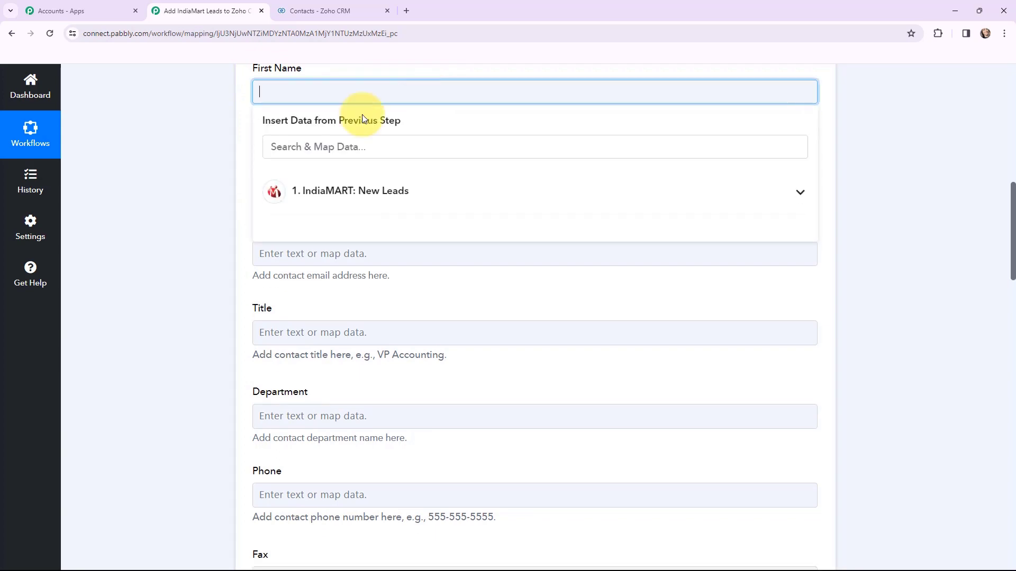
click(188, 142)
Insert a Text Formatter by Pabbly action with the Split Text event between the IndiaMART trigger and the Zoho CRM action, and connect it
scroll(187, 142, up, 5)
scroll(188, 142, up, 5)
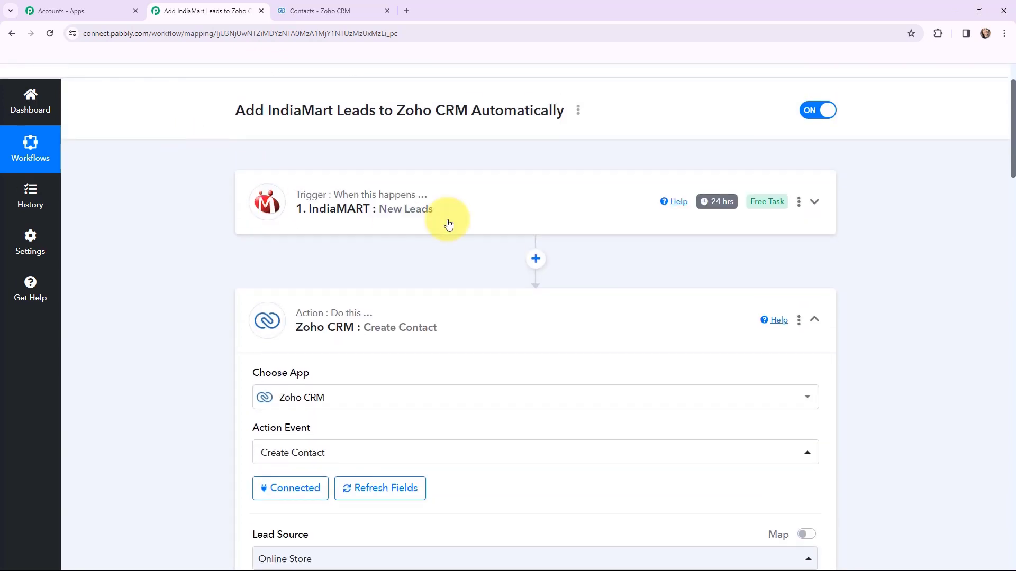
click(535, 260)
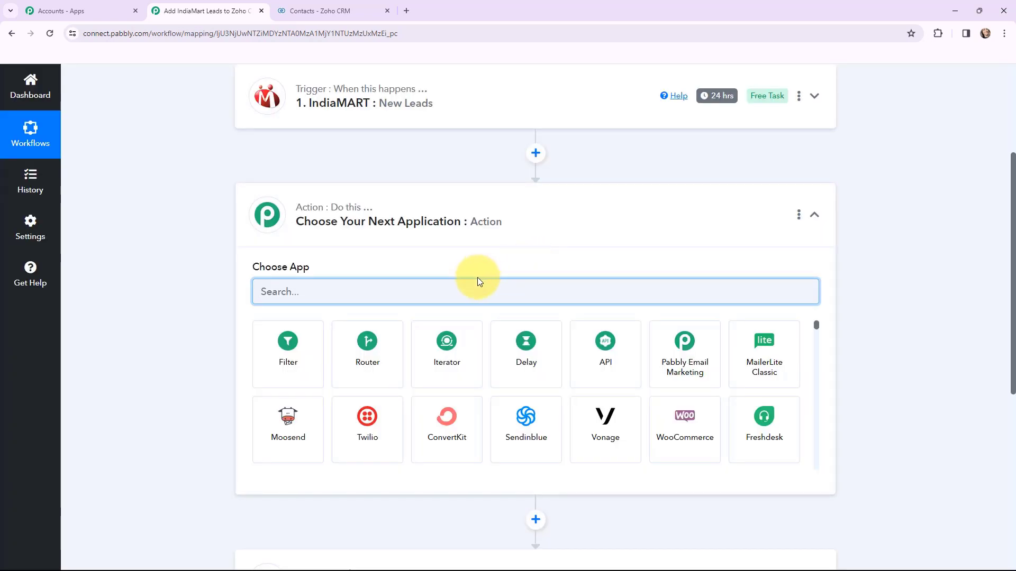
text(text)
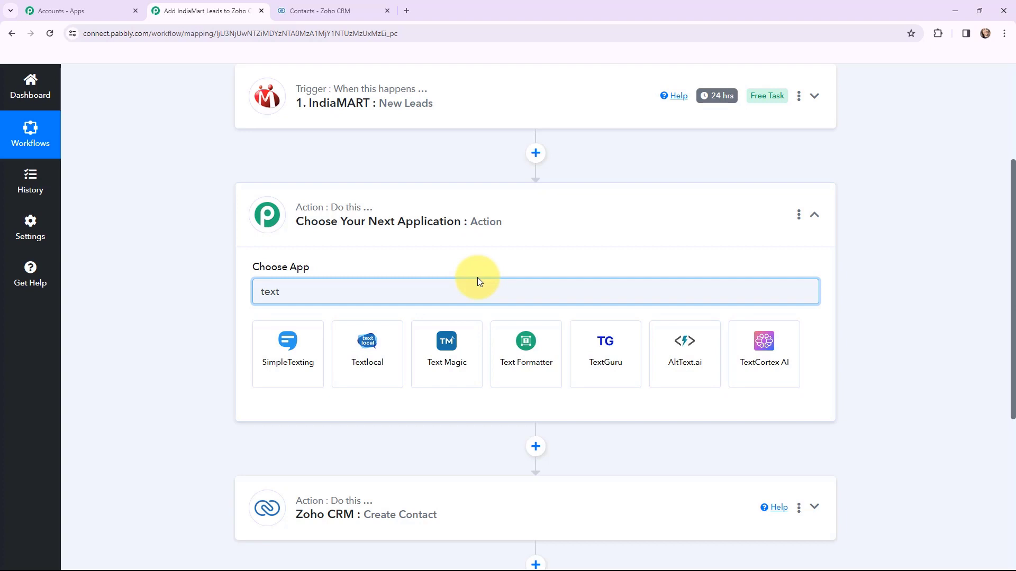
click(501, 330)
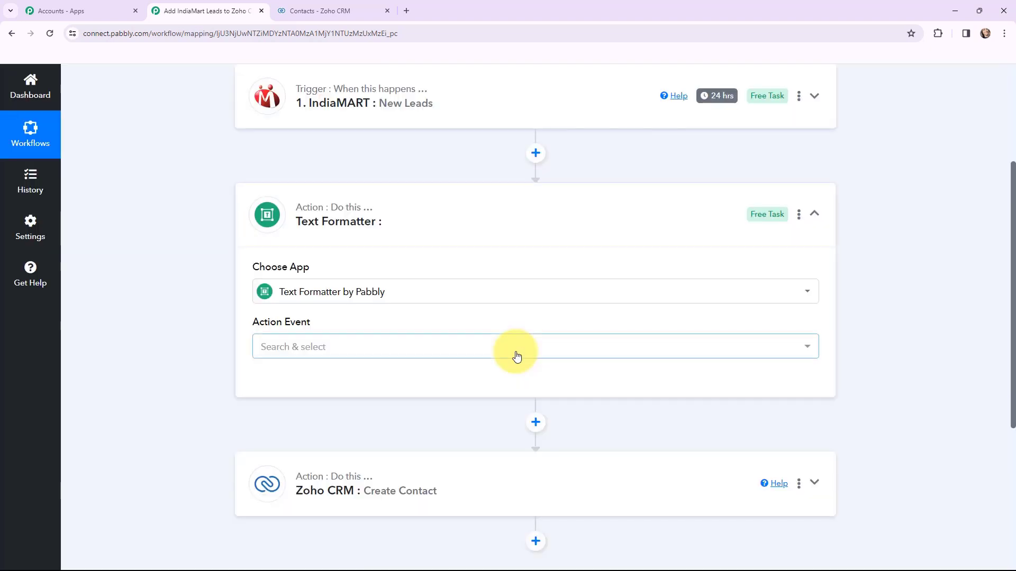
click(408, 349)
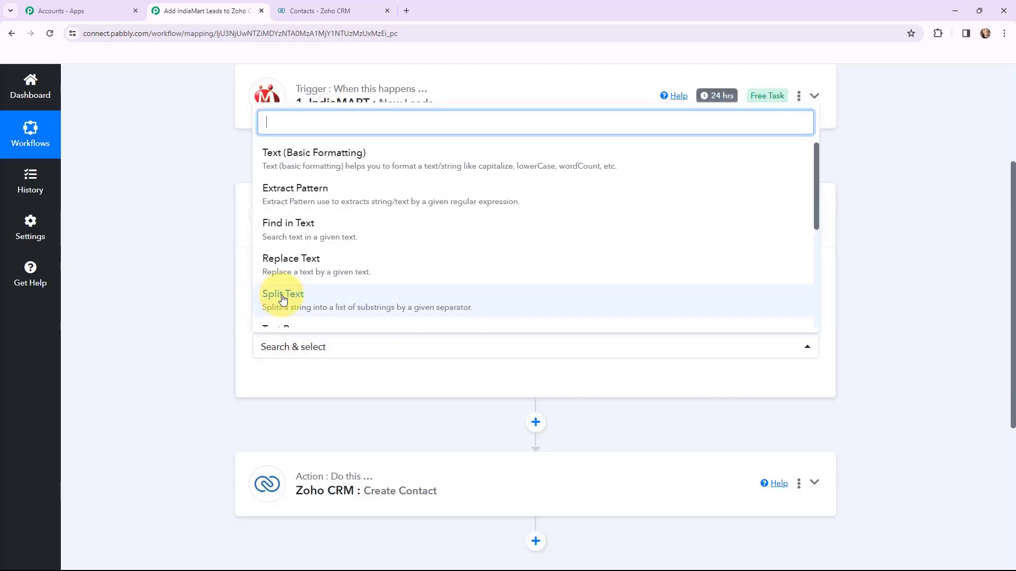
click(280, 296)
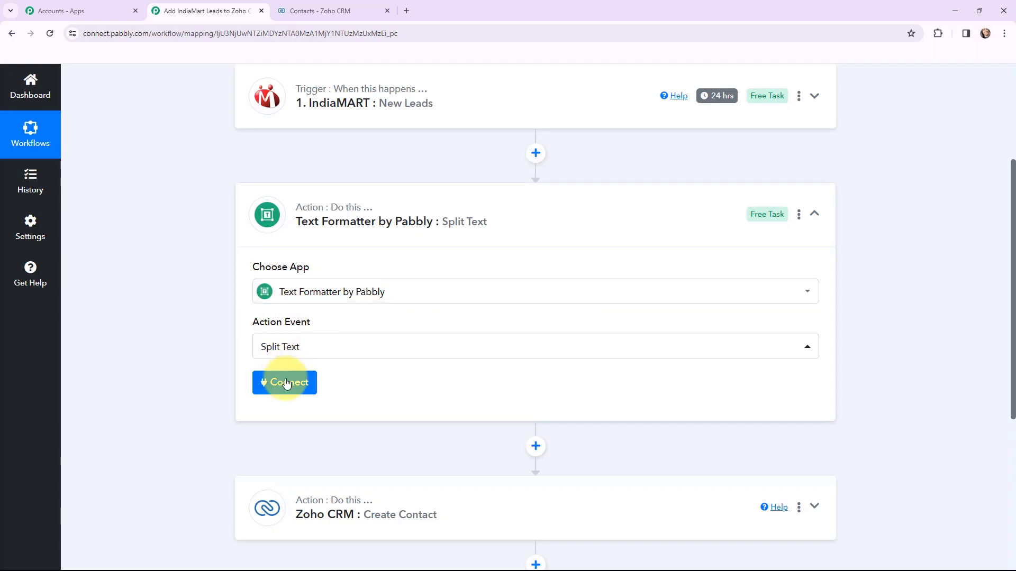
click(286, 384)
Map the IndiaMART lead's SENDER NAME as the text to split
scroll(259, 296, down, 5)
click(275, 186)
click(301, 243)
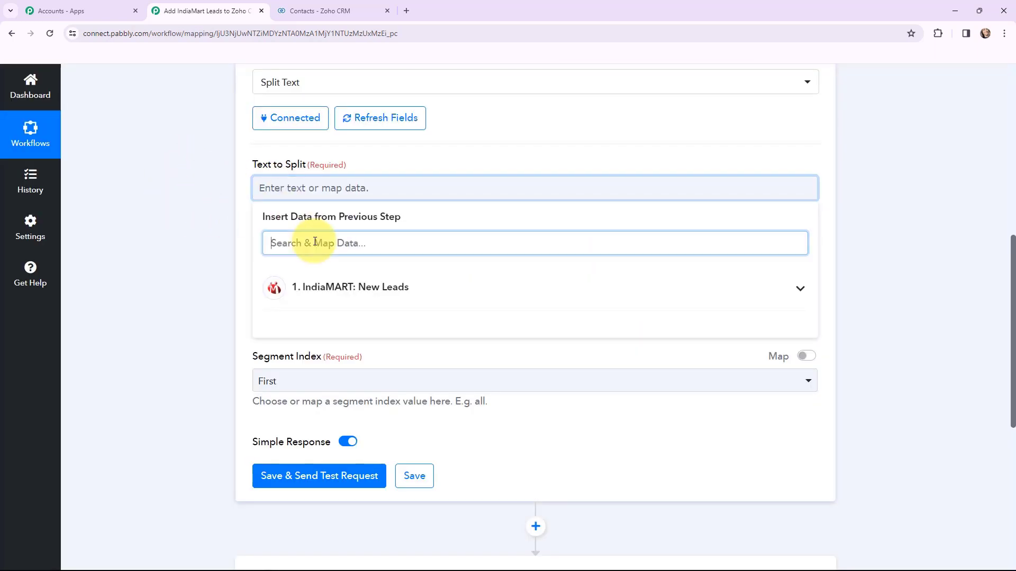
text(name)
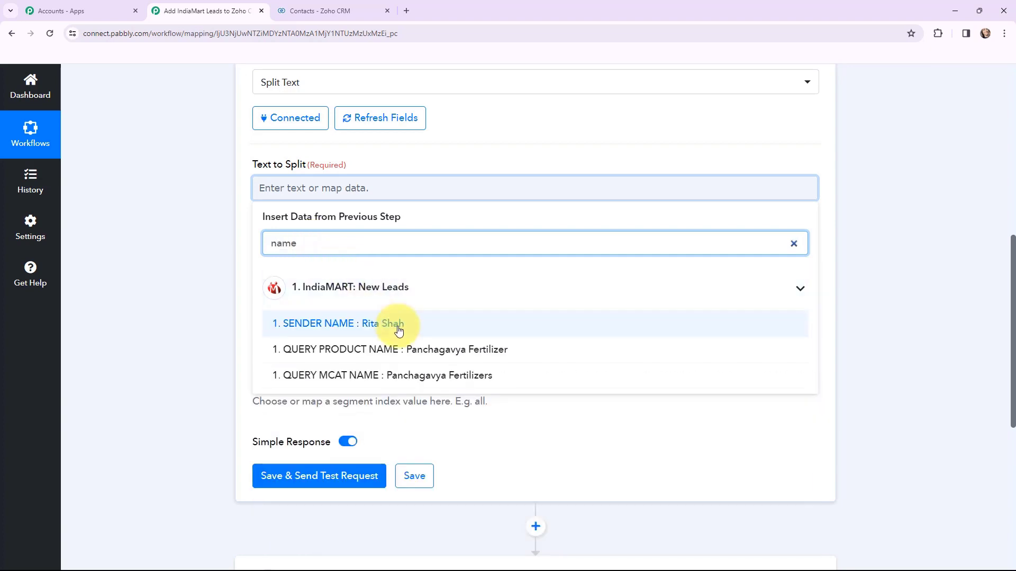
click(338, 323)
click(188, 271)
Set the split separator to {{space}}, copied from the field's help text
drag(291, 328, 254, 327)
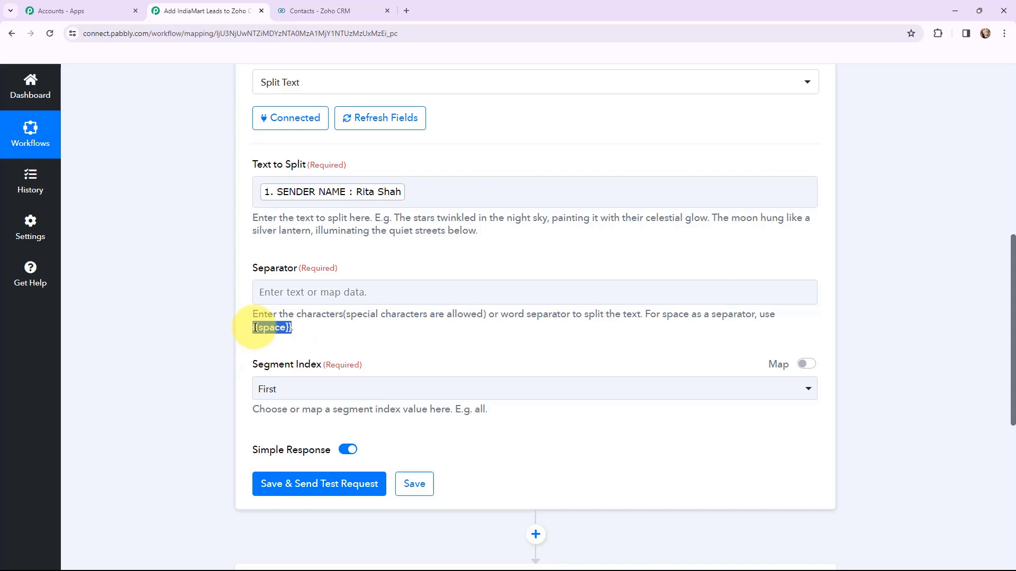
key(ctrl+c)
click(324, 293)
key(ctrl+v)
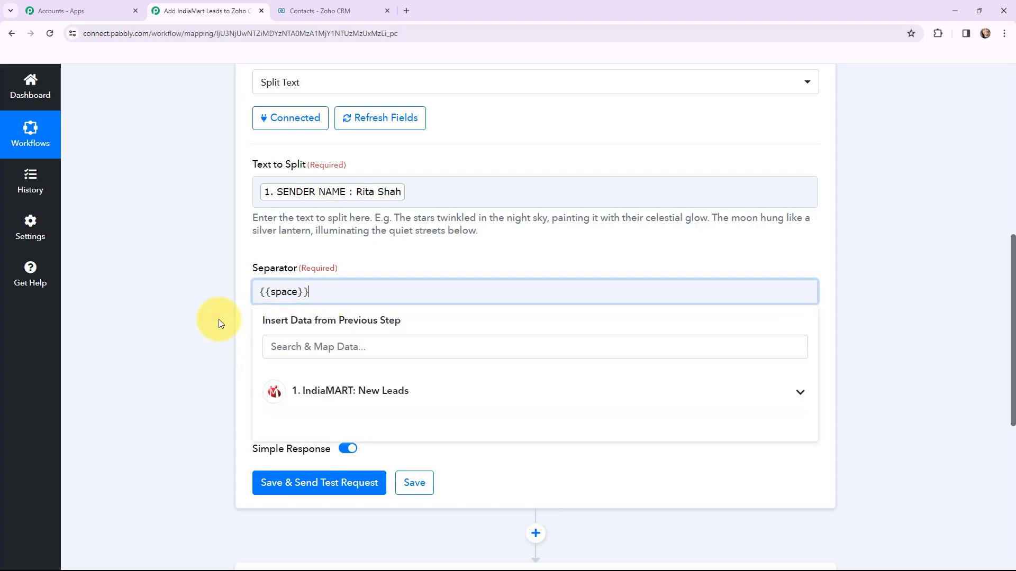
click(224, 323)
Set the segment index to All, then save the Split Text action with a test request
click(290, 390)
scroll(302, 499, down, 1)
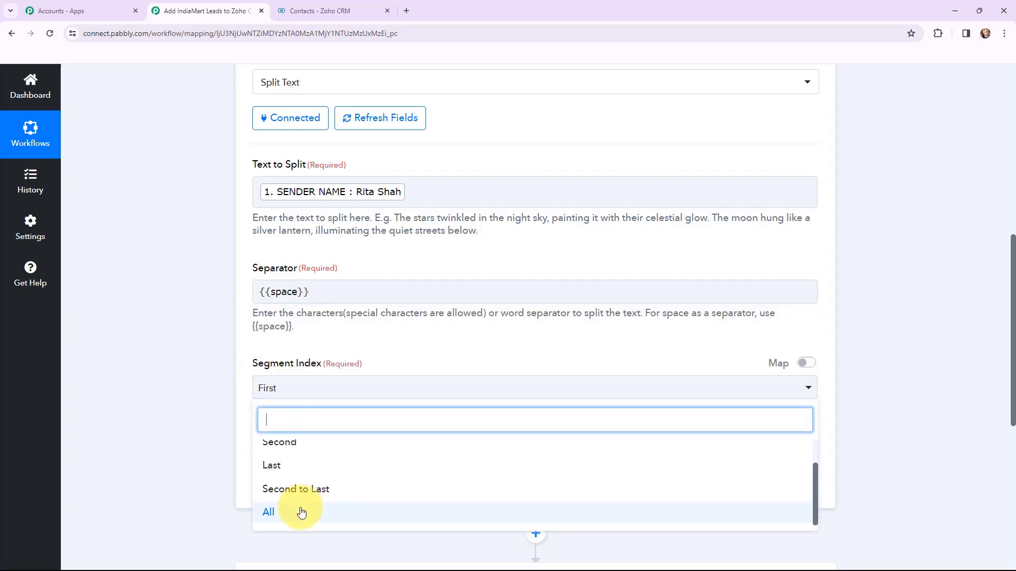
click(301, 511)
click(170, 361)
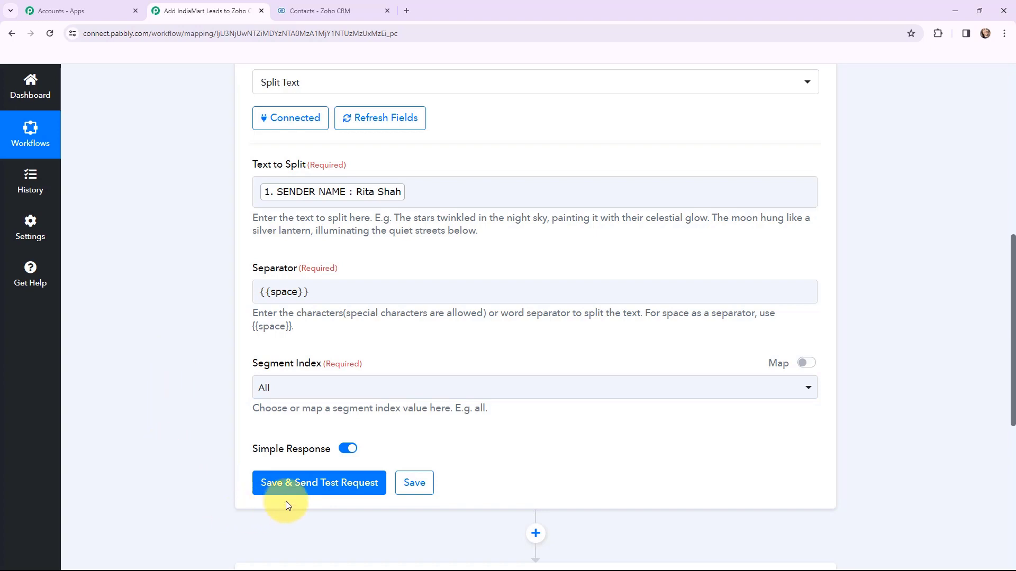
click(309, 489)
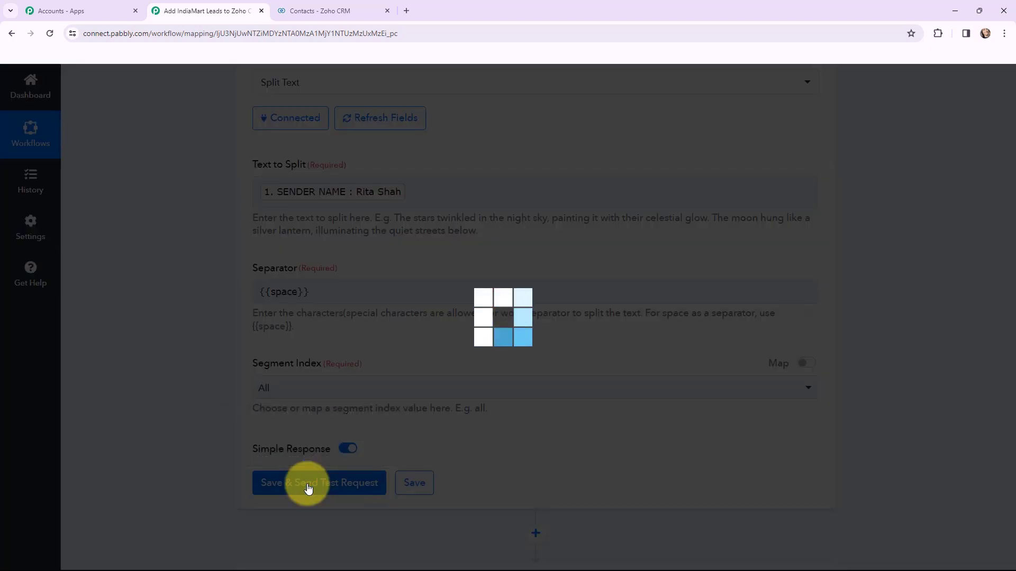
scroll(524, 365, down, 3)
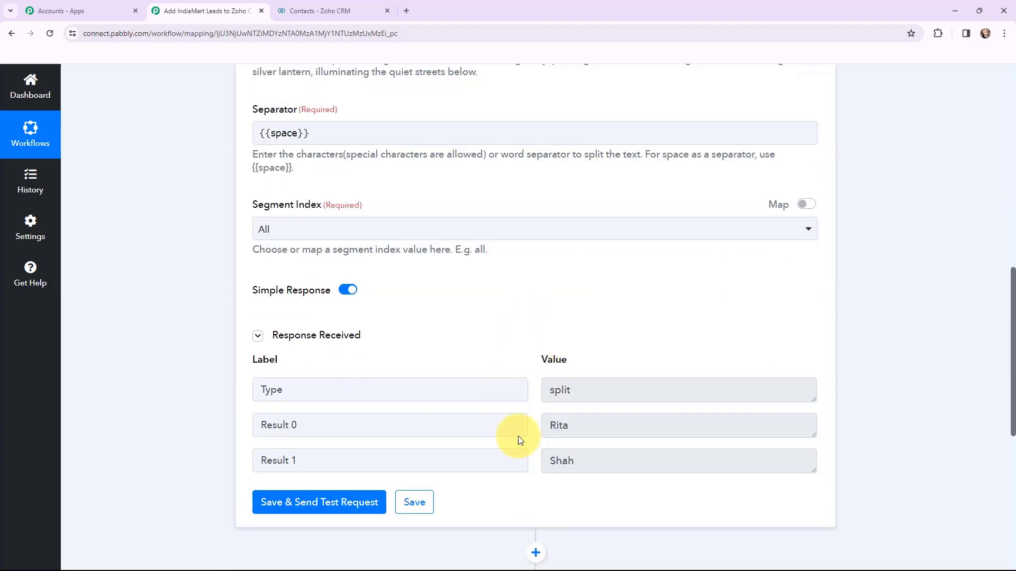
Map the Zoho CRM contact's First Name to Result 0 of the Split Text action
scroll(510, 307, down, 8)
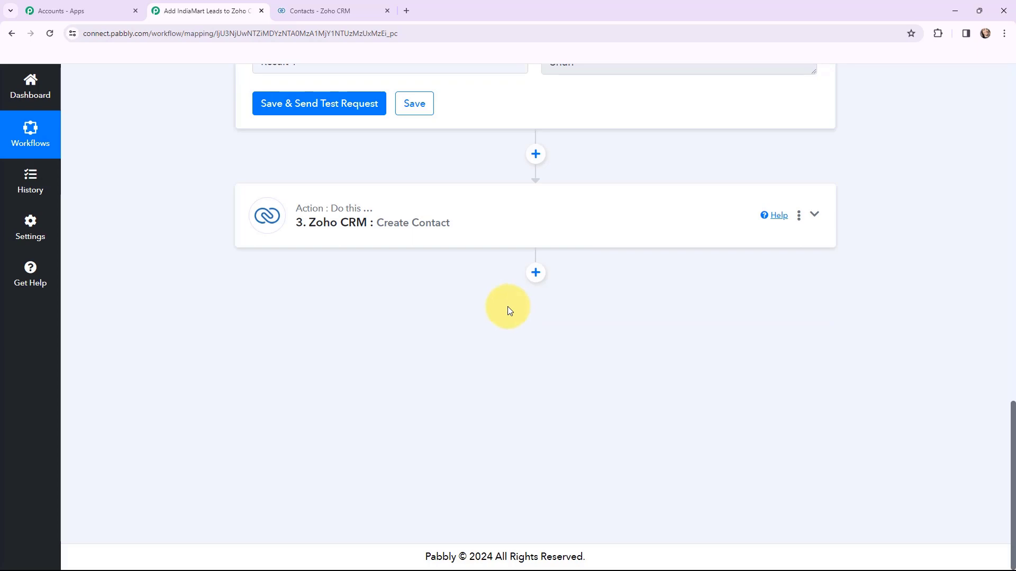
click(403, 221)
scroll(433, 318, down, 5)
scroll(434, 318, down, 2)
click(267, 143)
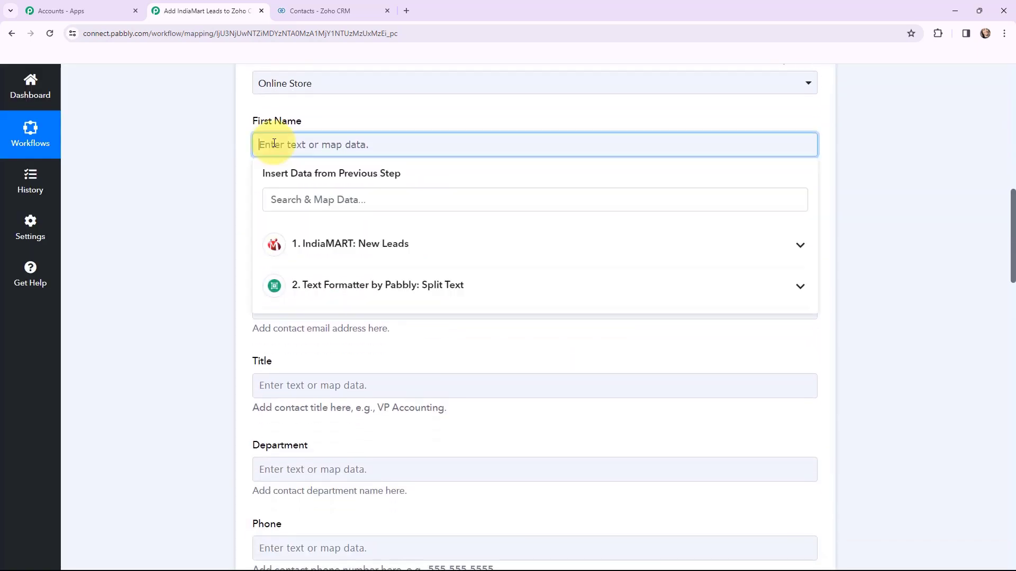
click(323, 286)
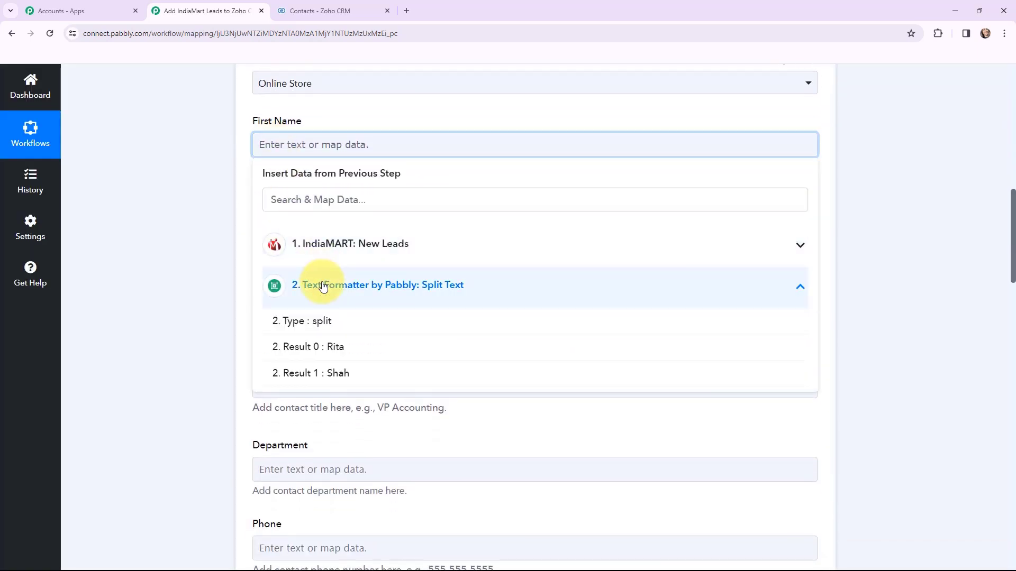
click(359, 353)
click(209, 226)
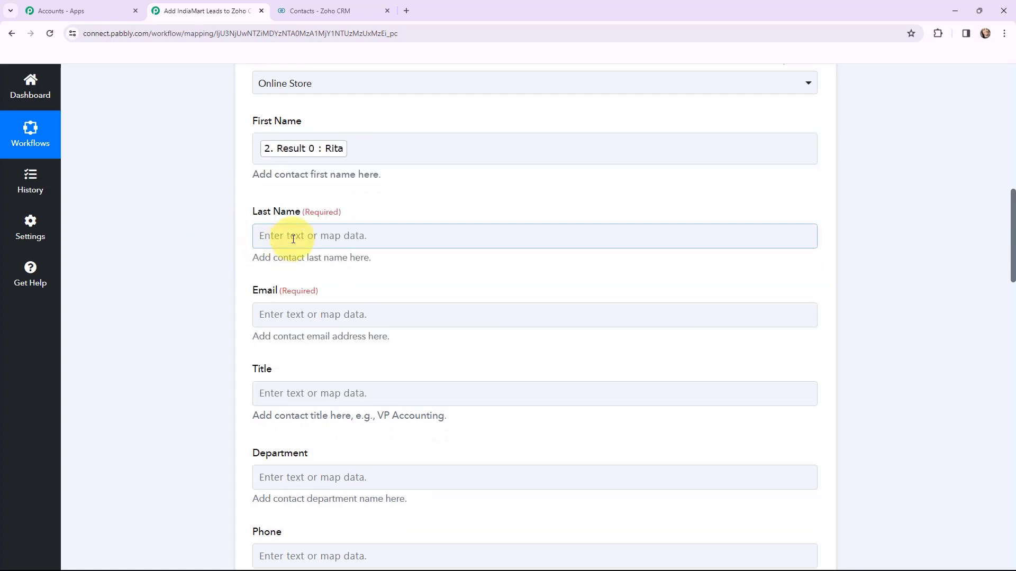
Map the Zoho CRM contact's Last Name to Result 1 of the Split Text action
click(256, 236)
click(324, 371)
click(318, 462)
Map the contact's Email to the IndiaMART lead's SENDER EMAIL, searching the available data for "ema"
click(305, 325)
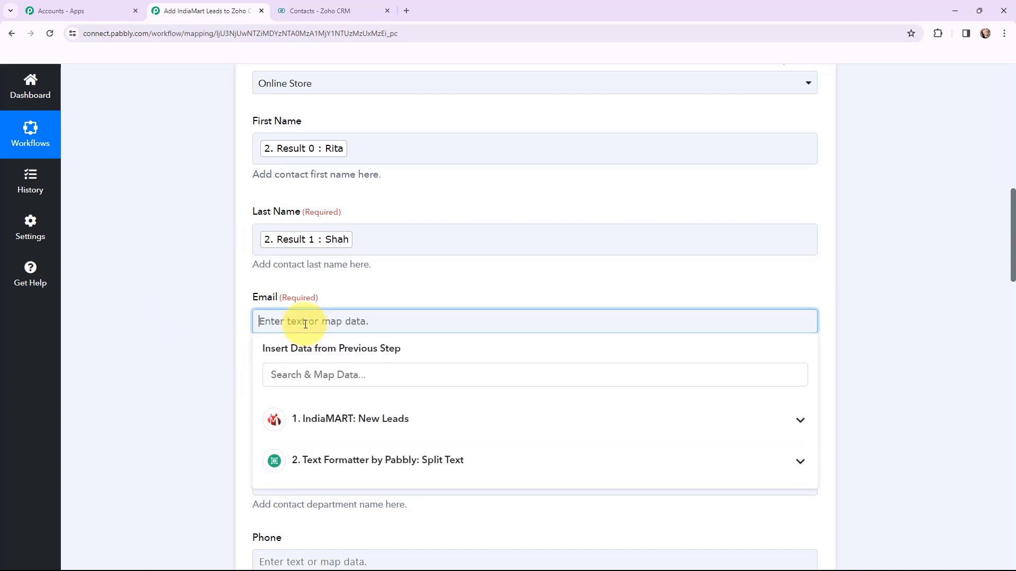
click(311, 367)
text(ema)
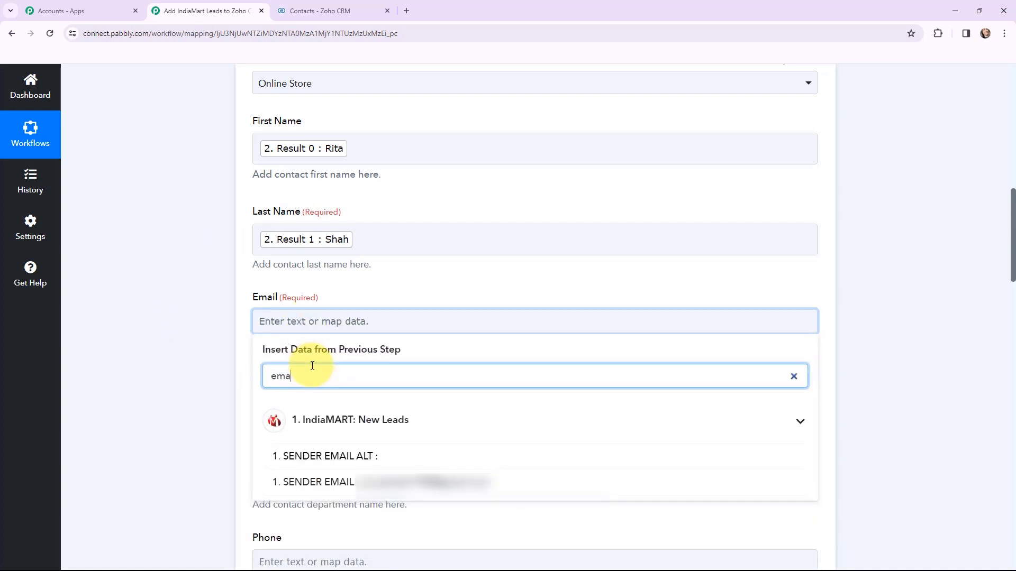
click(480, 481)
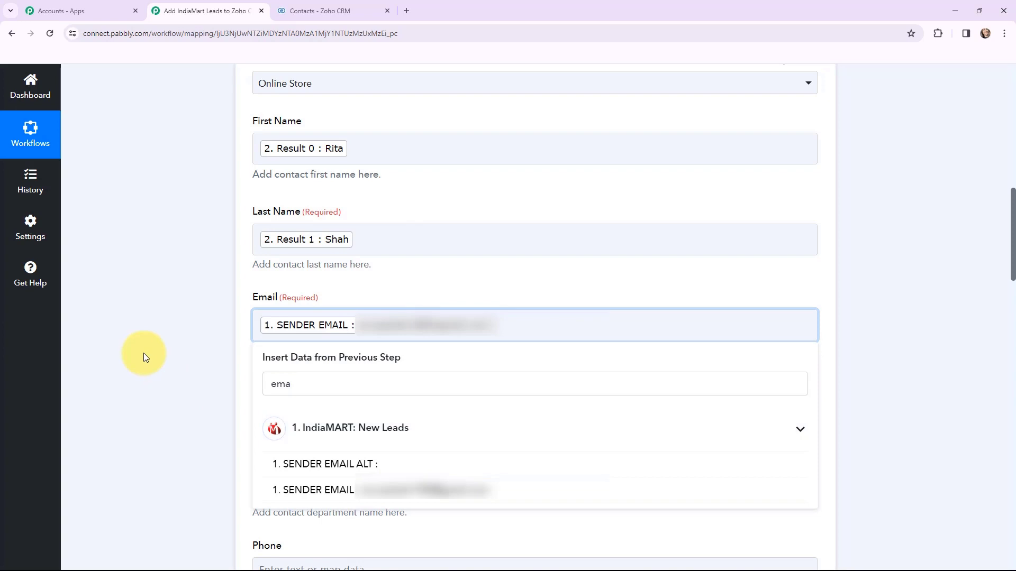
click(191, 344)
Map the contact's Phone to the IndiaMART lead's SENDER PHONE
scroll(192, 344, down, 4)
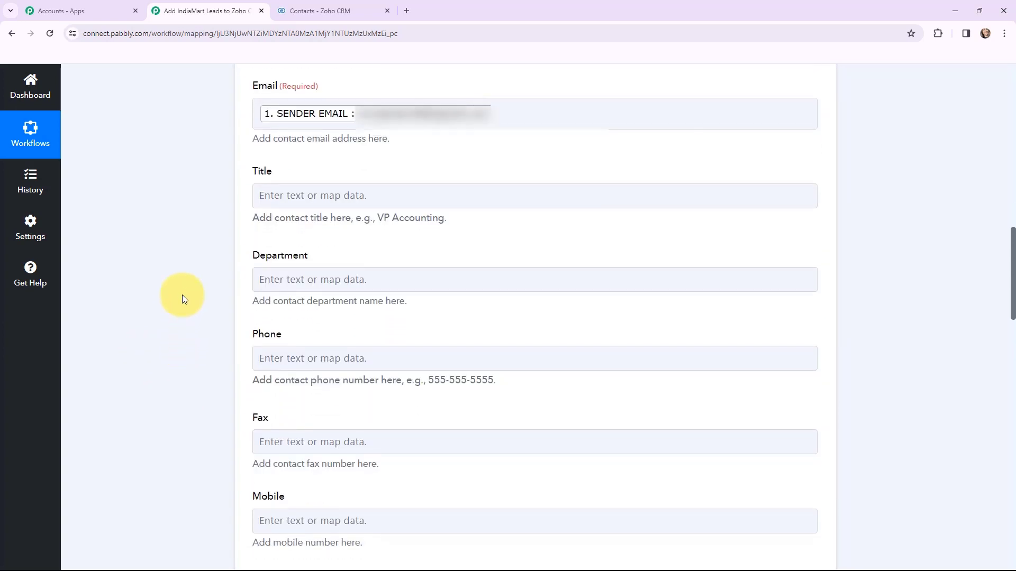
click(534, 305)
click(529, 361)
text(p)
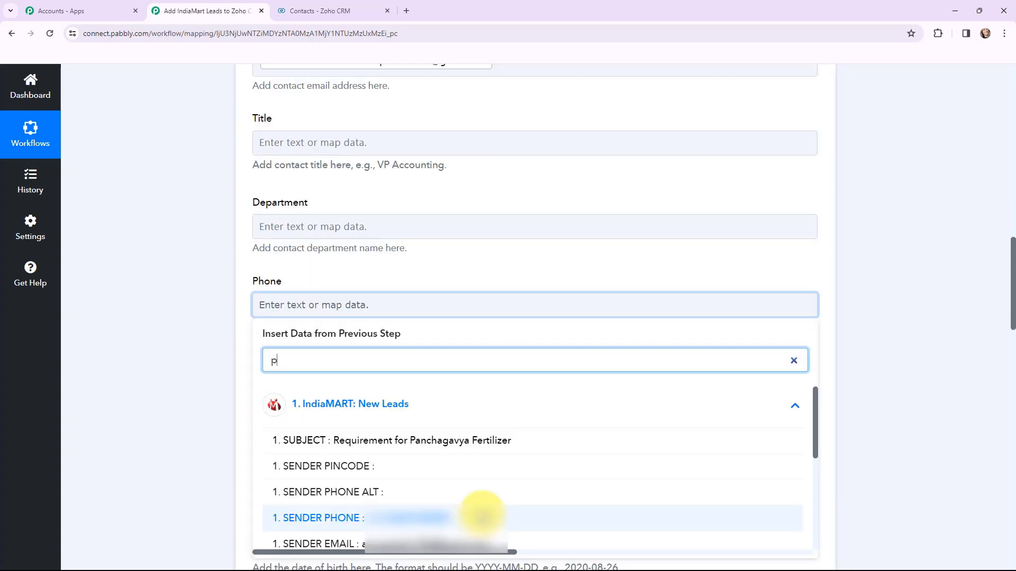
click(478, 517)
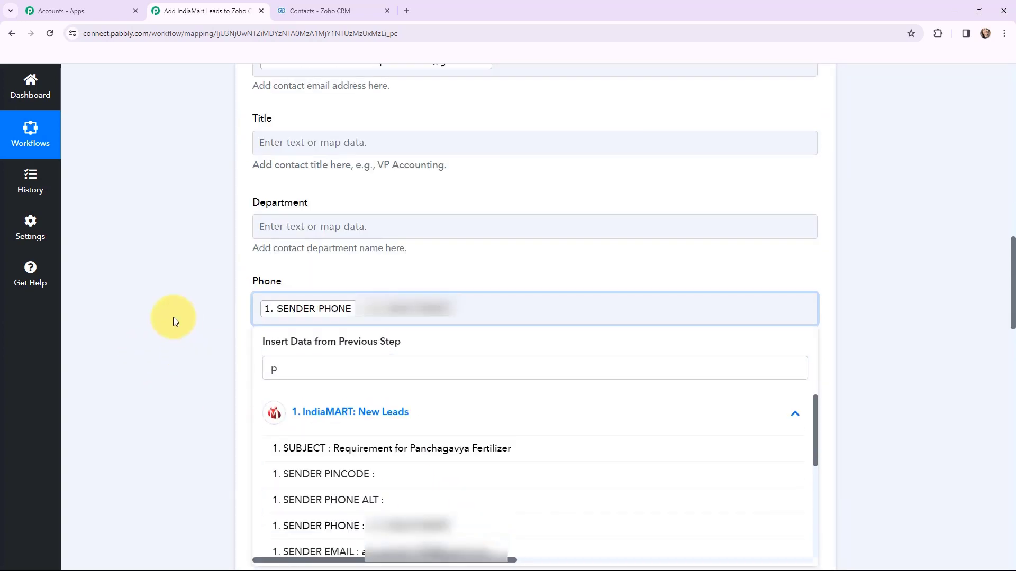
click(173, 316)
Map the contact's Mailing City to the IndiaMART lead's SENDER CITY, searching the available data for "city"
scroll(179, 267, down, 7)
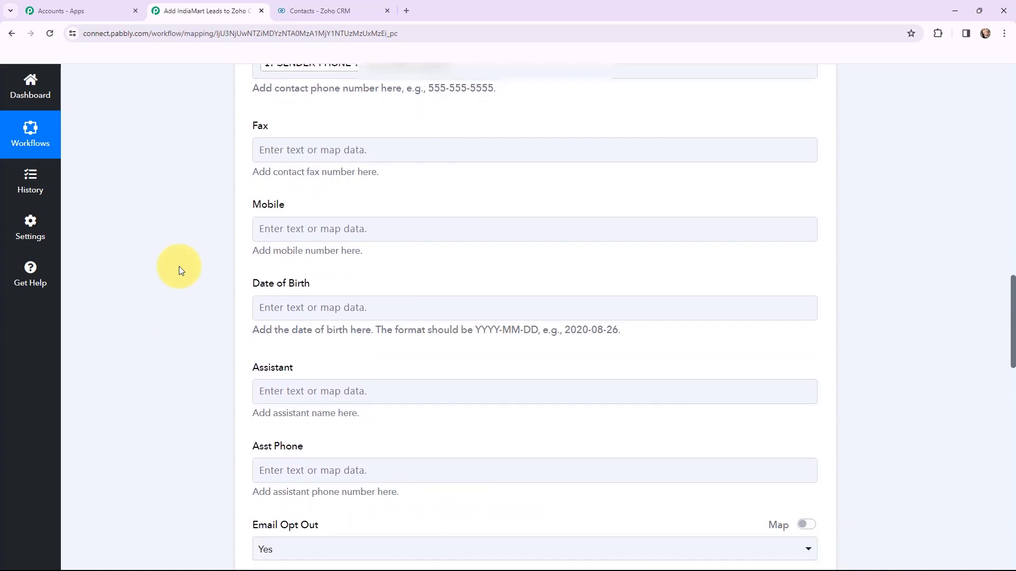
scroll(179, 271, down, 1)
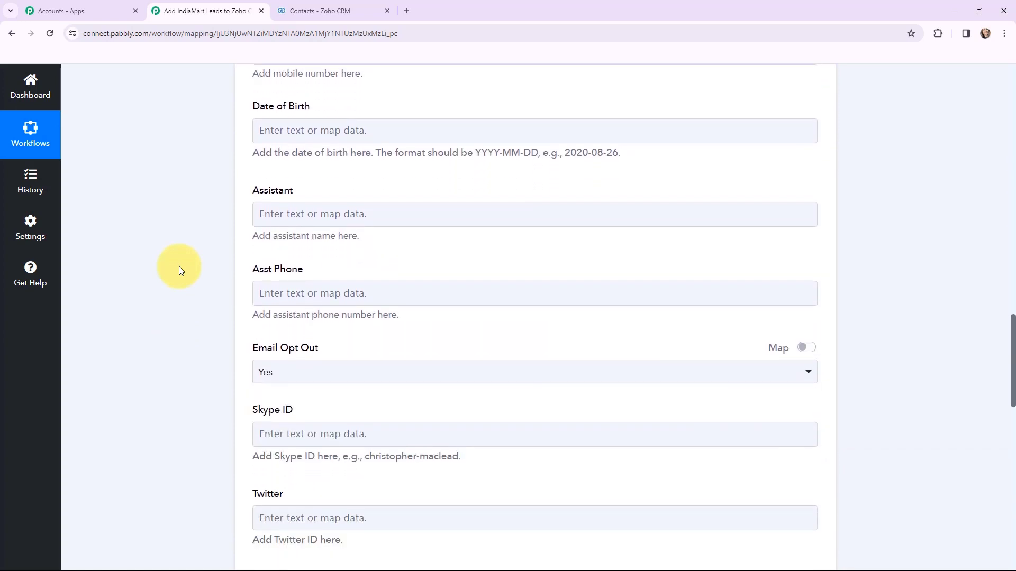
scroll(180, 268, down, 1)
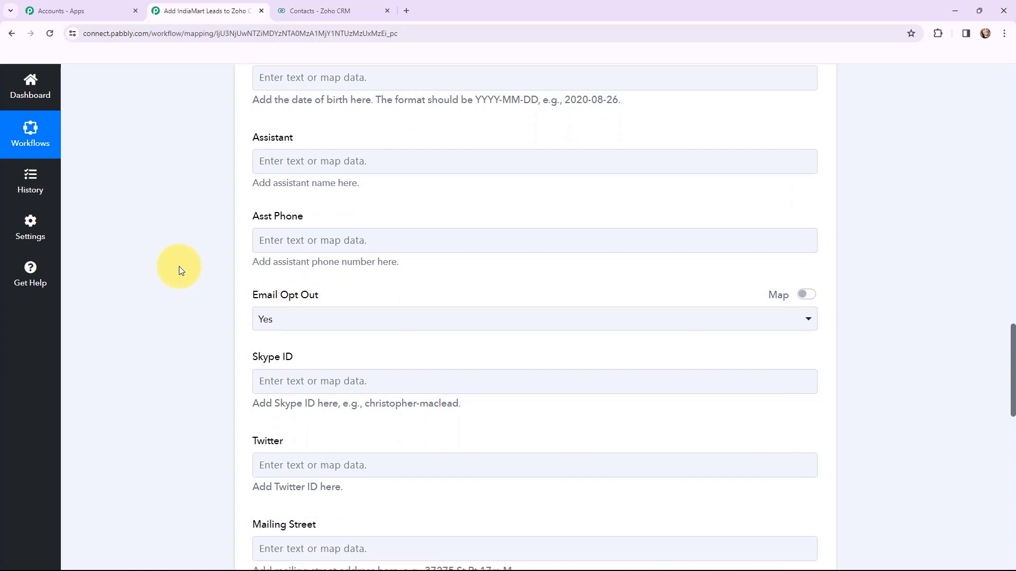
scroll(179, 266, down, 7)
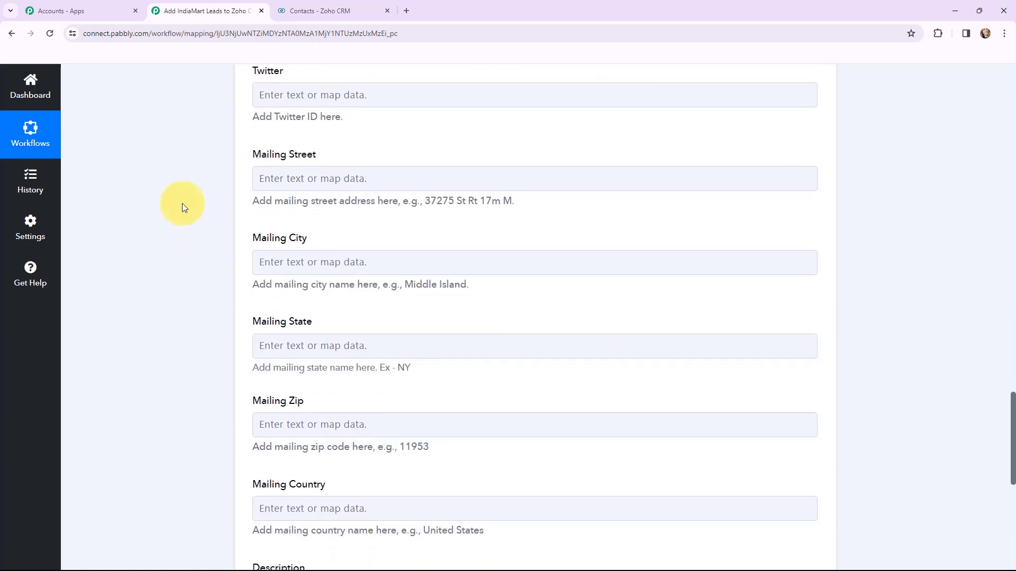
click(285, 265)
click(301, 316)
text(city)
click(362, 395)
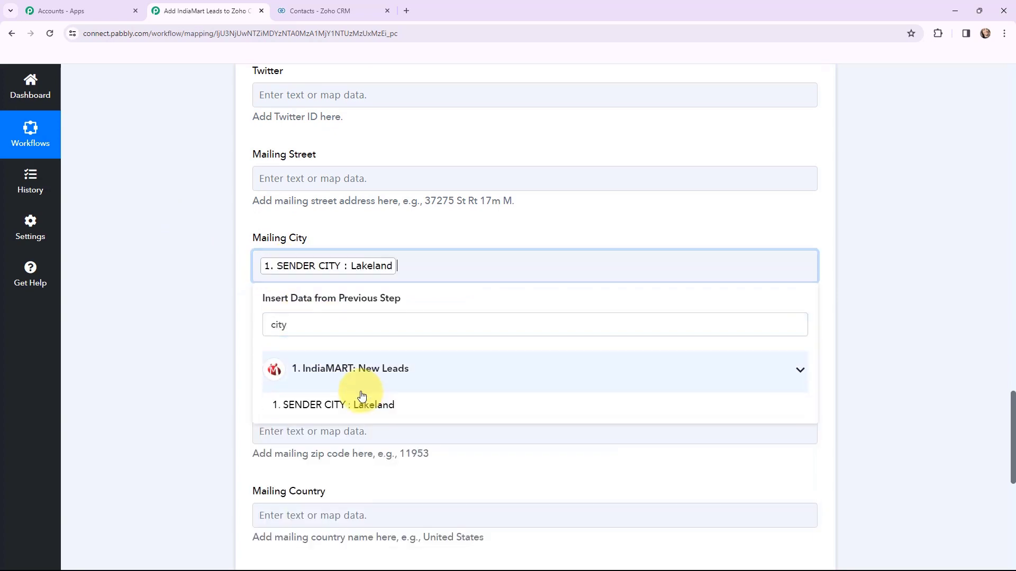
click(193, 297)
Map the contact's Mailing State to the IndiaMART lead's SENDER STATE, searching the available data for "state"
click(285, 356)
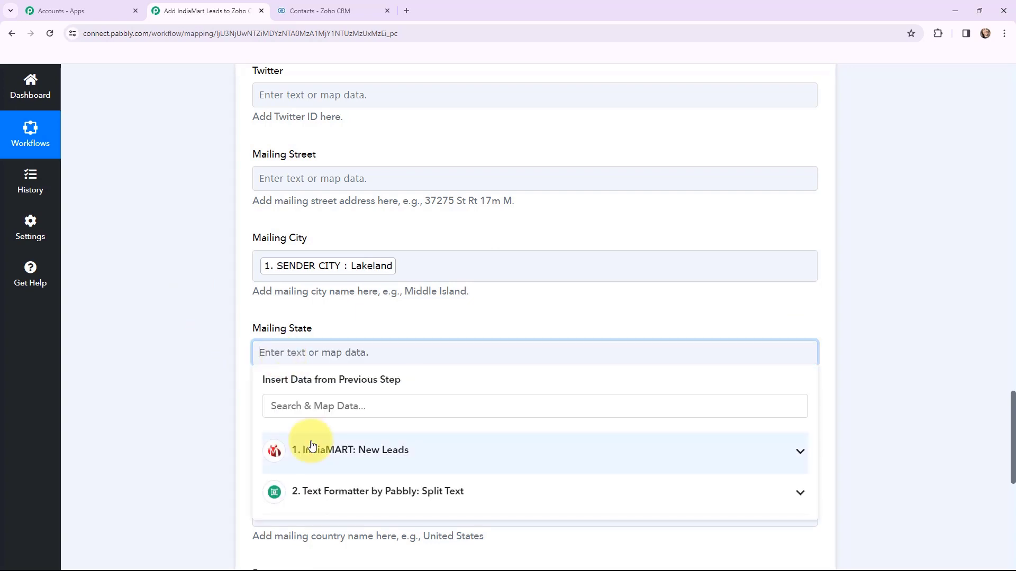
click(336, 404)
text(state)
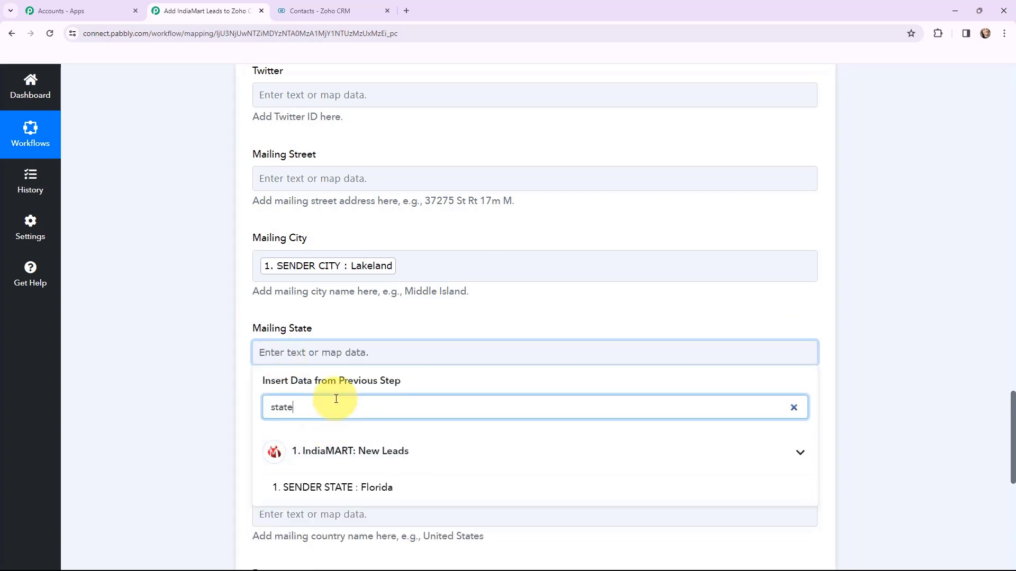
click(394, 487)
click(199, 320)
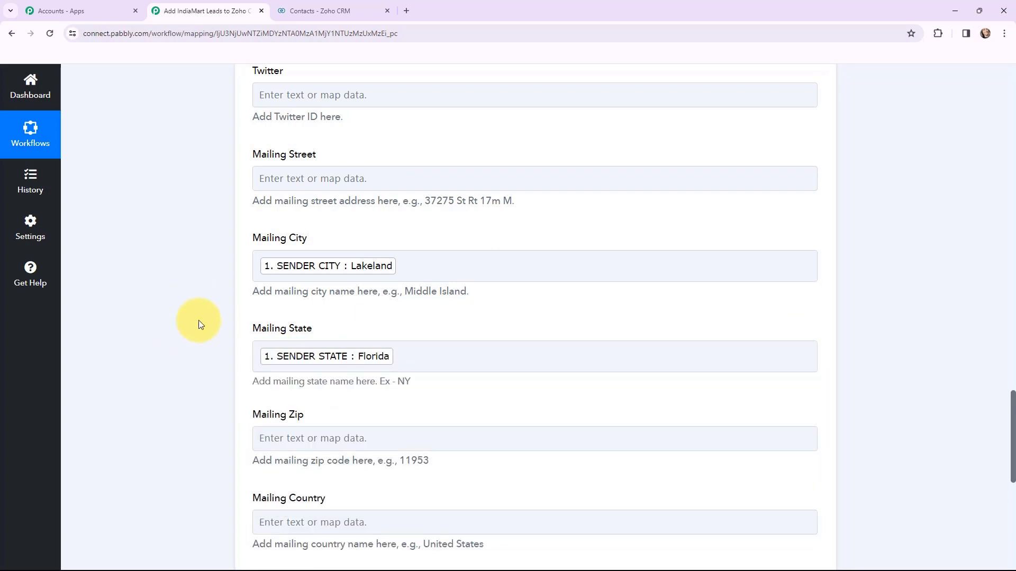
Save the Zoho CRM Create Contact action with a test request, leaving the remaining fields empty
scroll(199, 326, down, 1)
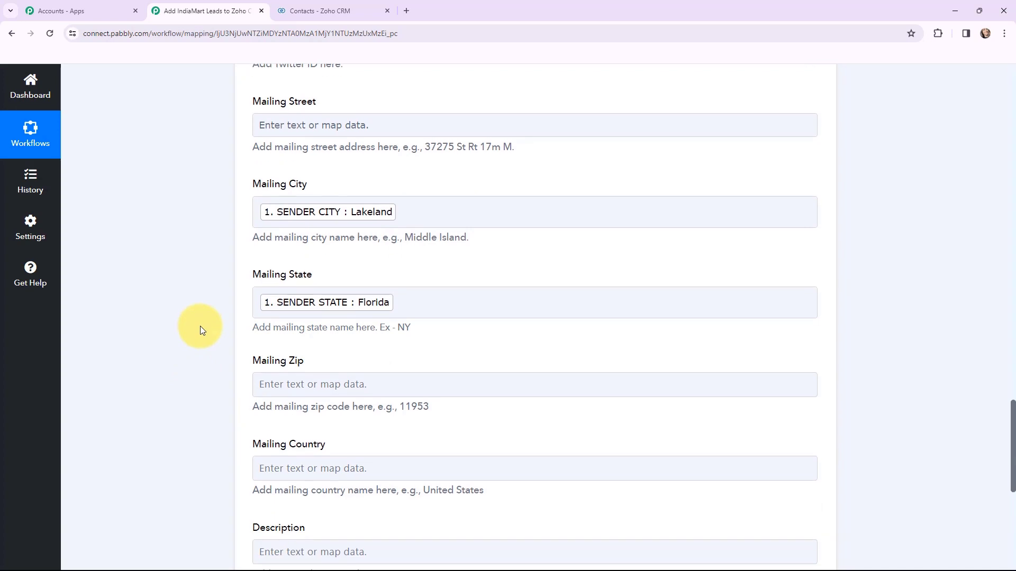
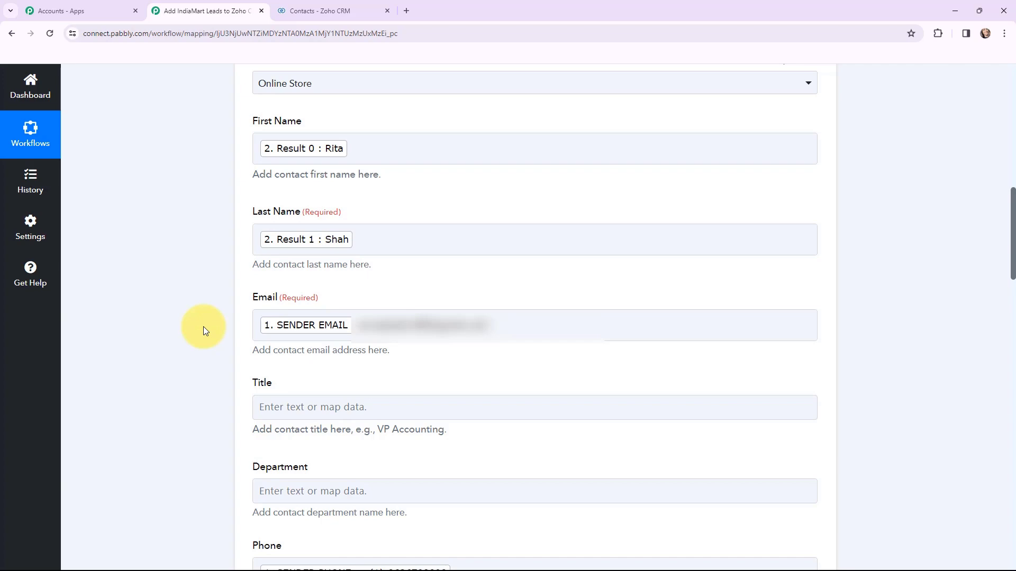
scroll(203, 326, down, 20)
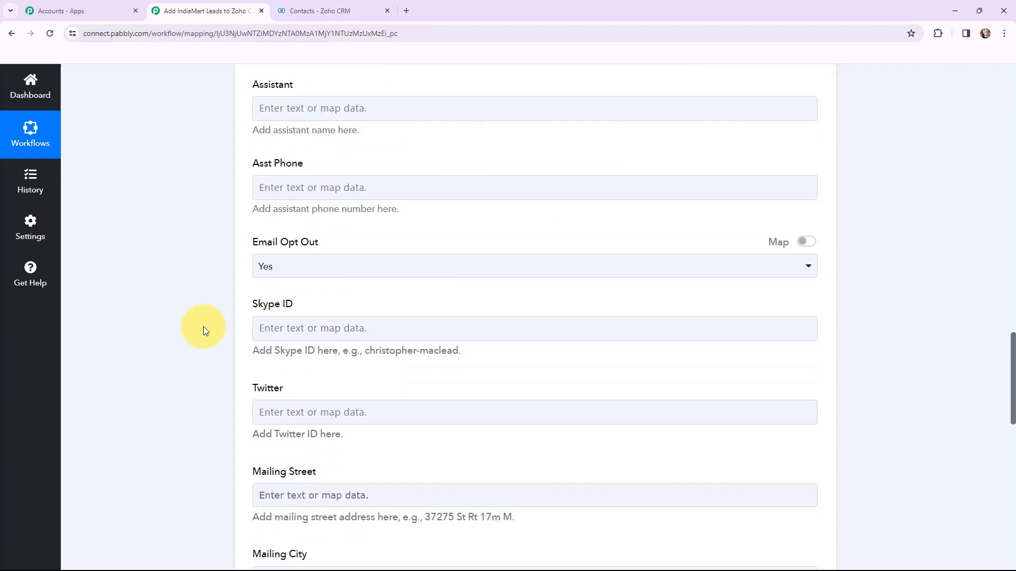
scroll(204, 331, down, 6)
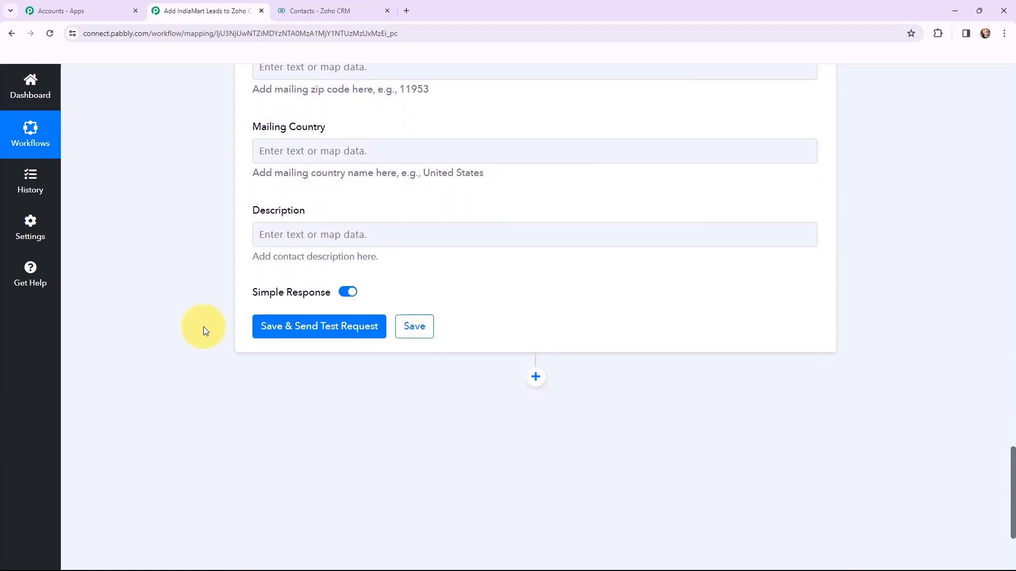
click(311, 325)
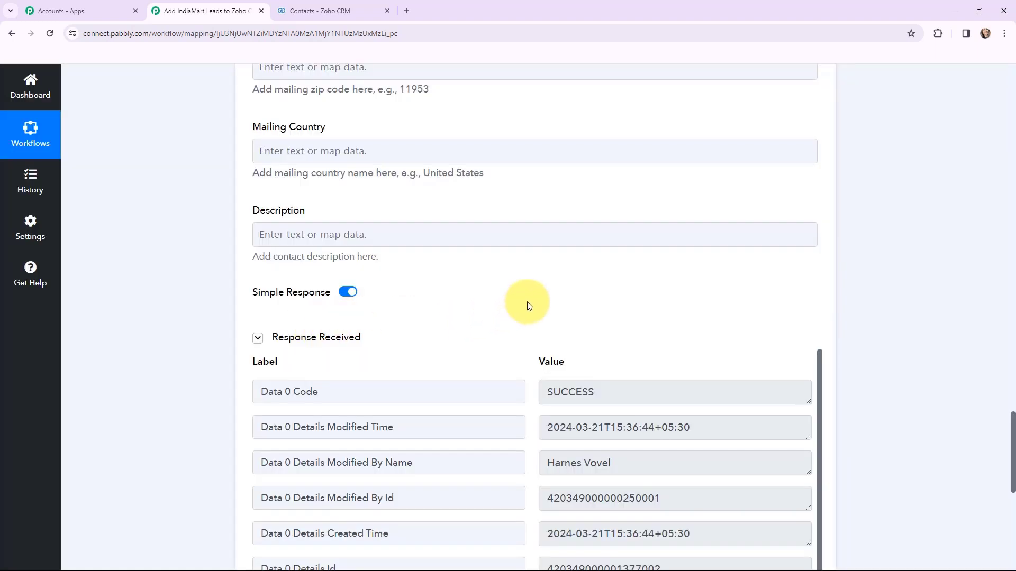
Examine the Create Contact test response, including its Data 0 Message and Data 0 Status values
scroll(527, 300, down, 3)
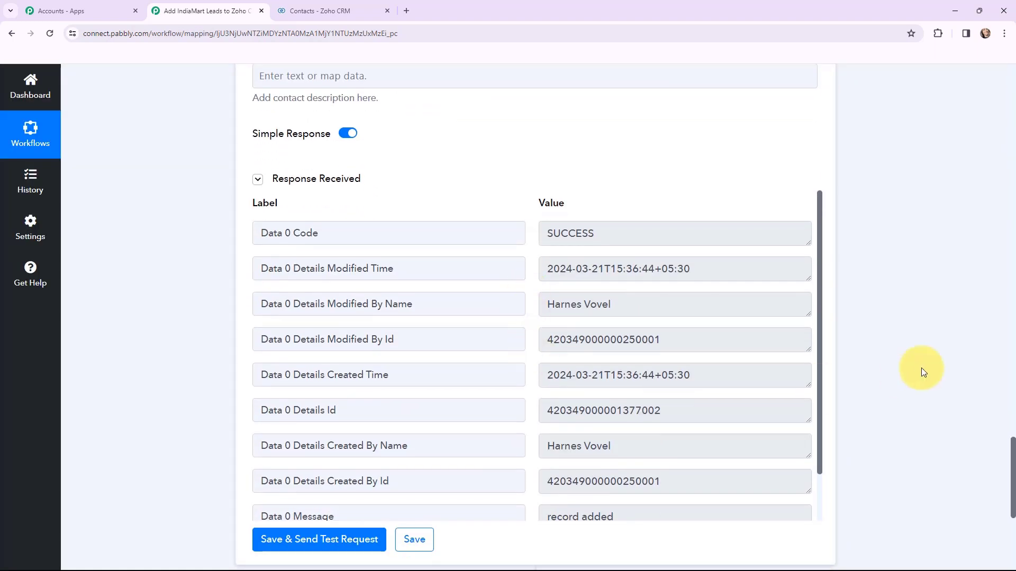
drag(819, 324, 810, 384)
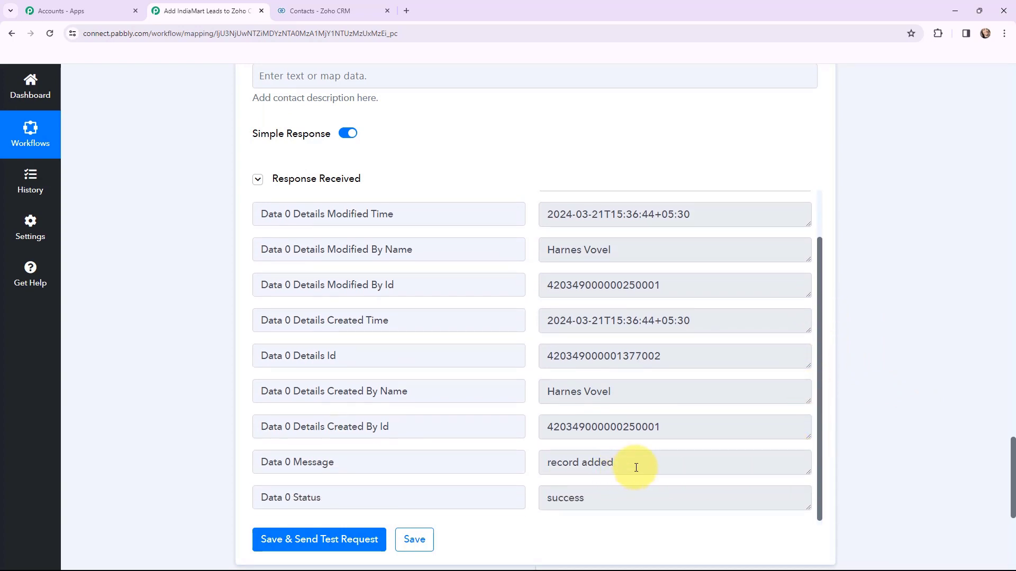
drag(635, 464, 532, 476)
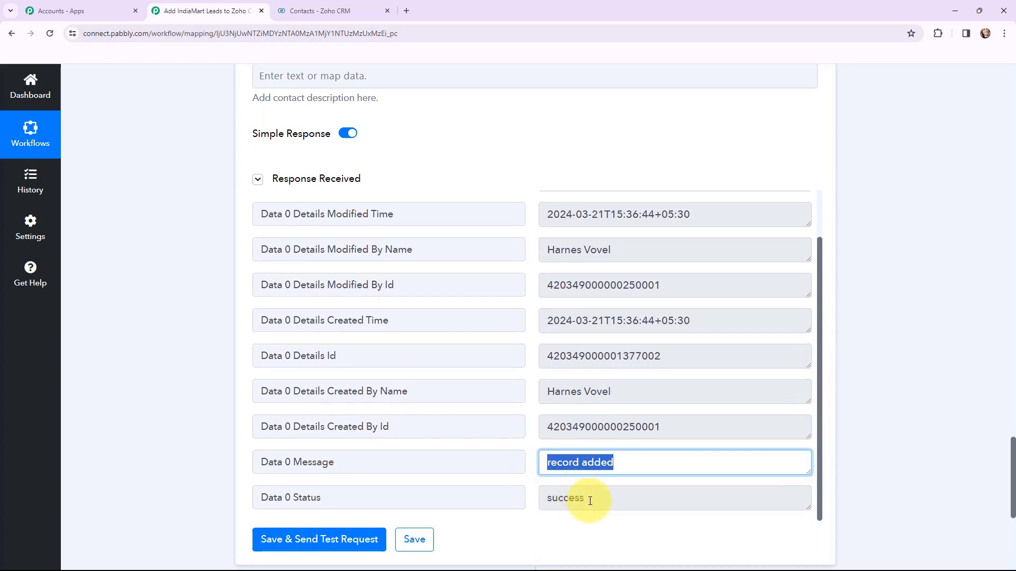
drag(587, 500, 532, 500)
click(534, 477)
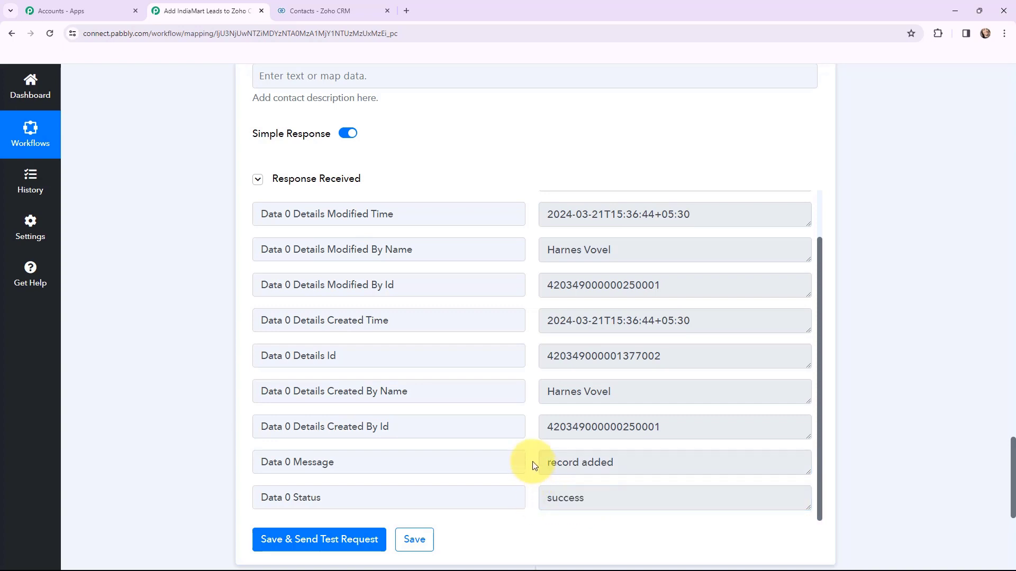
Review the newly added contact's contact and address information in Zoho CRM and return to the Pabbly Connect workflow
key(ctrl+Tab)
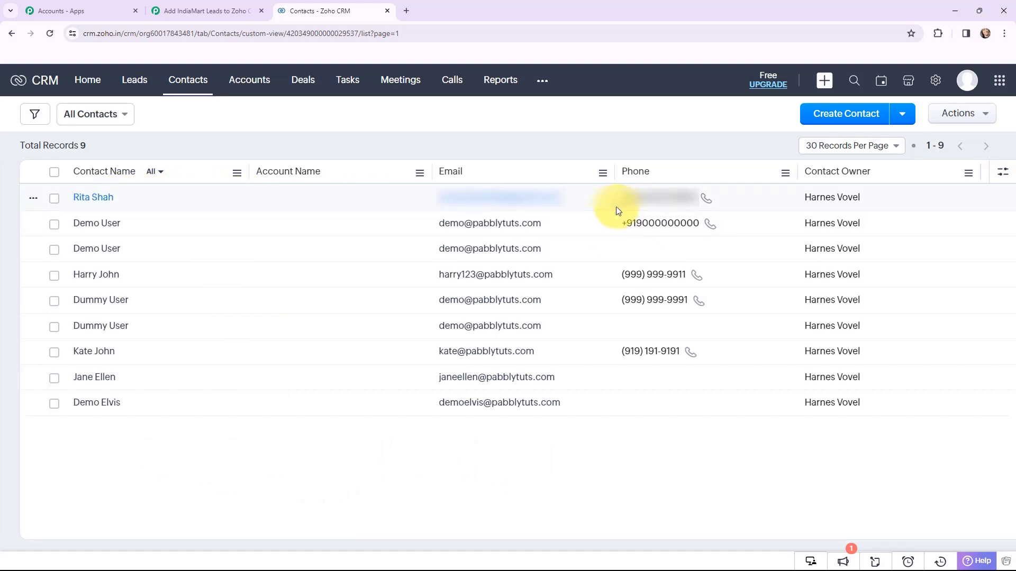
click(106, 201)
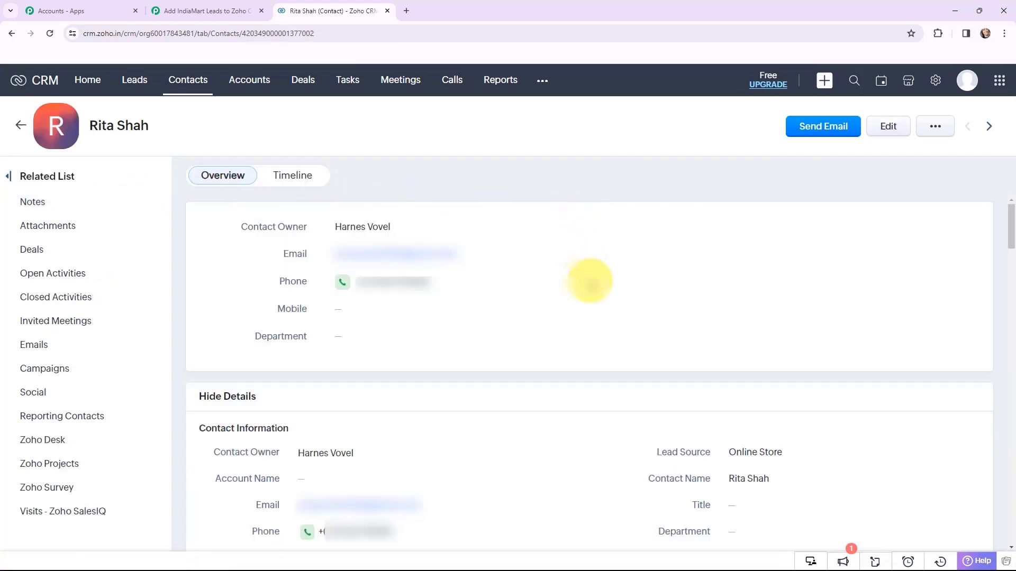
scroll(590, 281, down, 4)
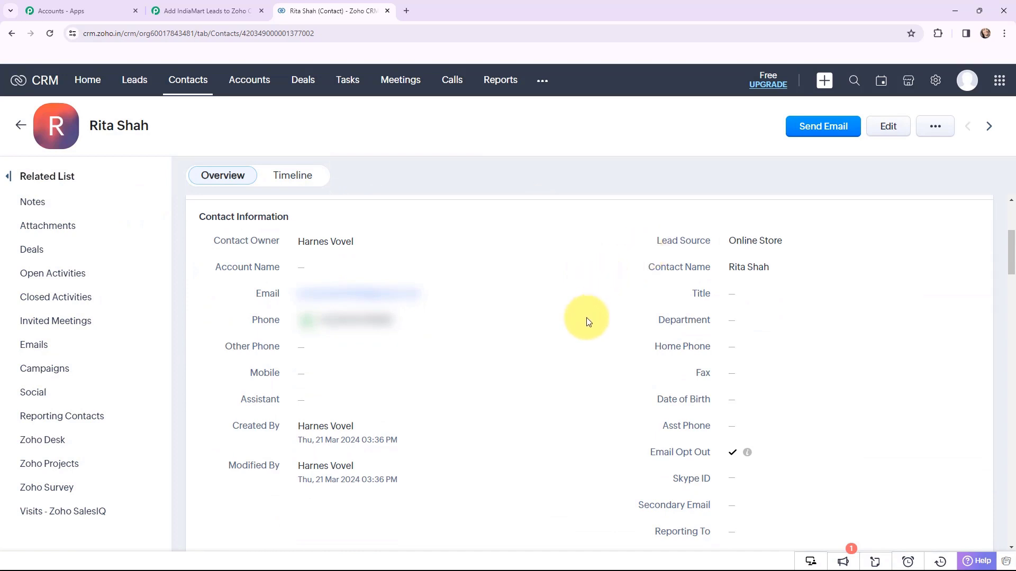
scroll(588, 319, down, 3)
scroll(586, 317, down, 1)
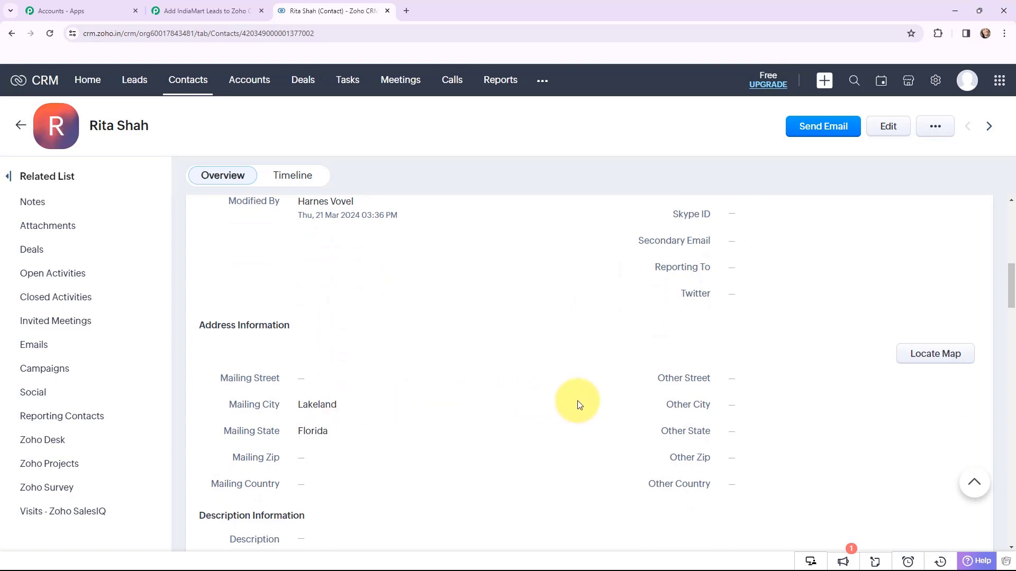
scroll(593, 356, up, 5)
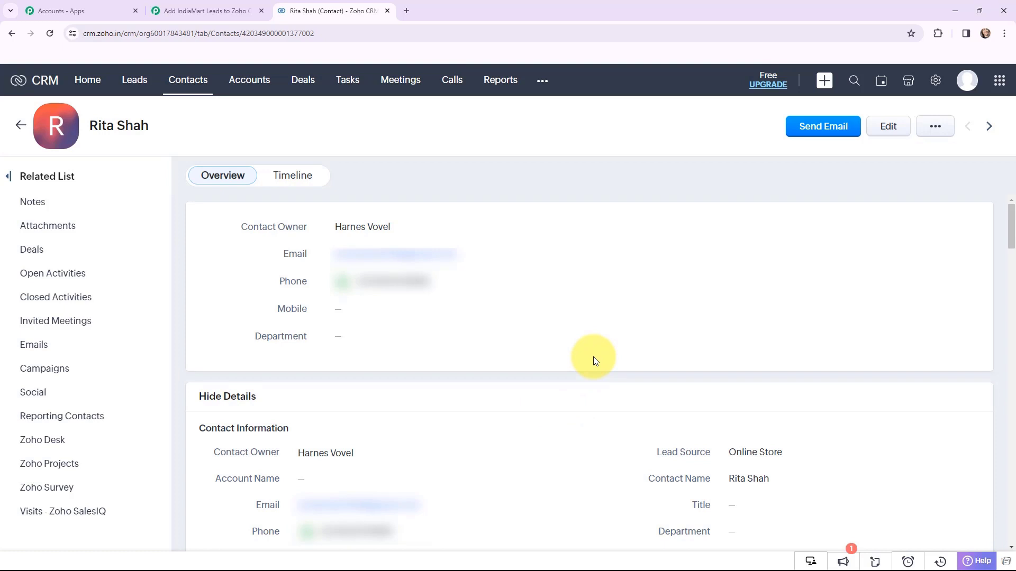
key(ctrl+shift+Tab)
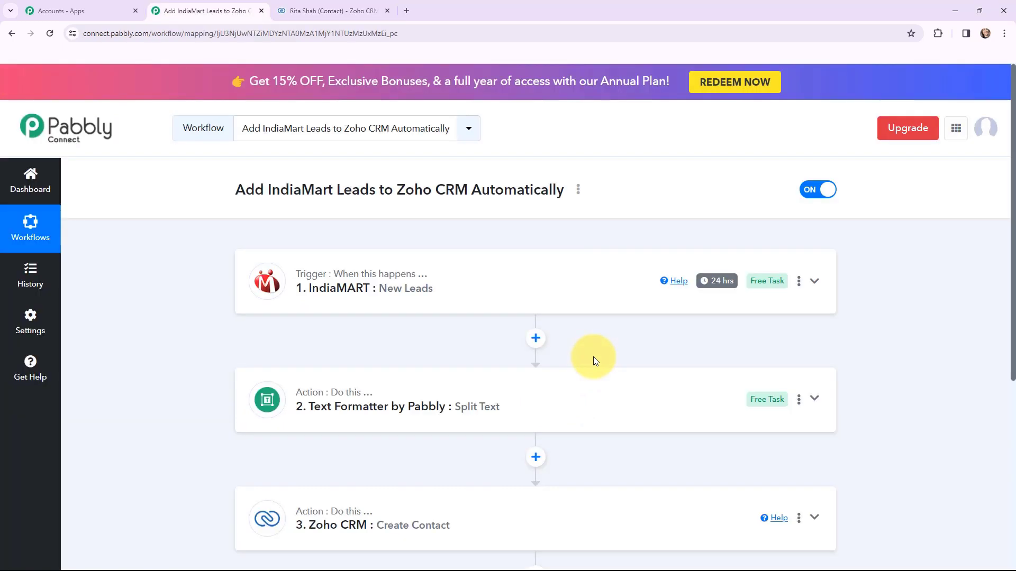